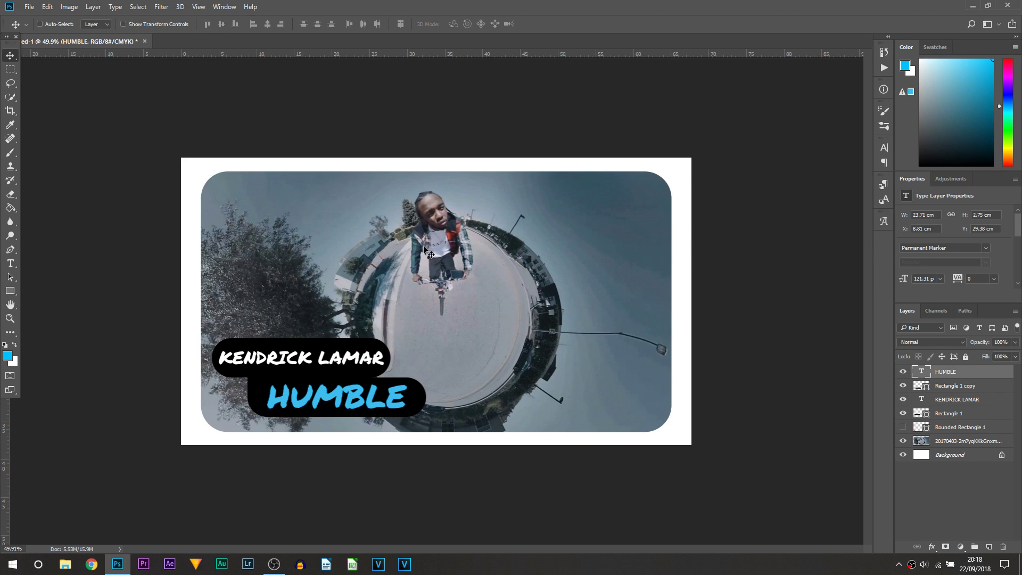
# Step: Create a new 1920 × 1080 px document at 72 ppi with a white background
pyautogui.click(29, 11)
pyautogui.click(38, 17)
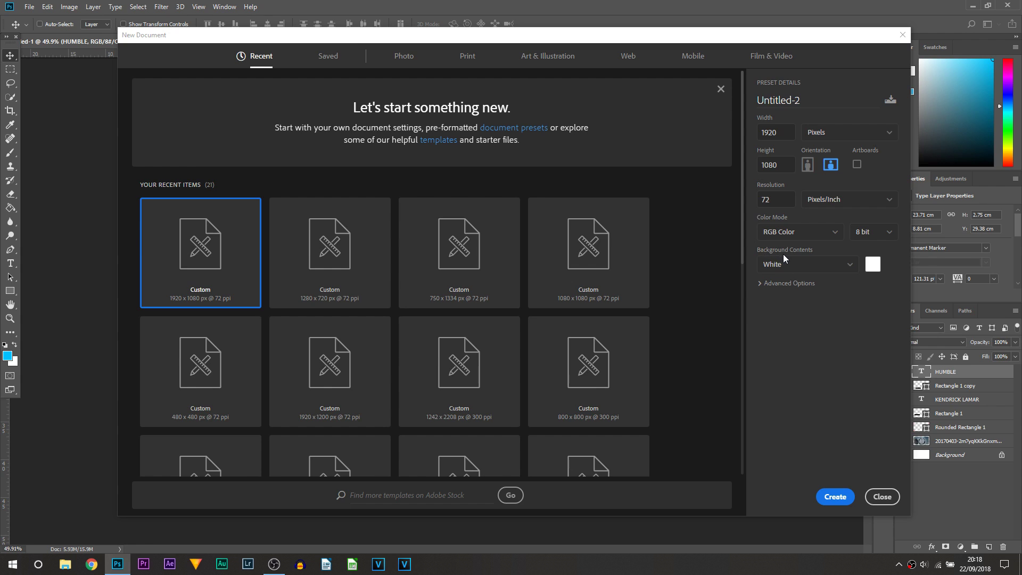
pyautogui.click(793, 265)
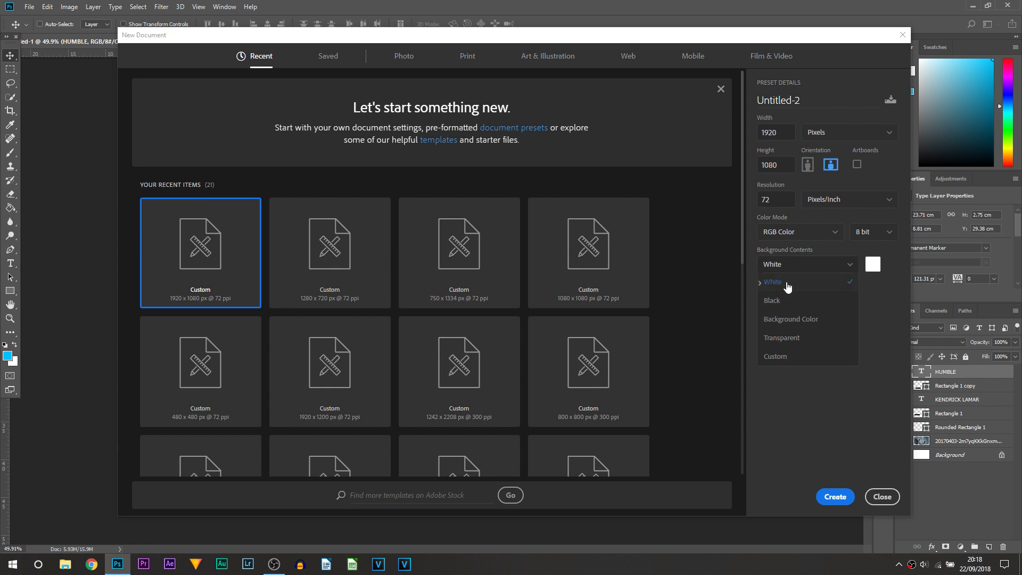
pyautogui.click(788, 284)
pyautogui.click(818, 337)
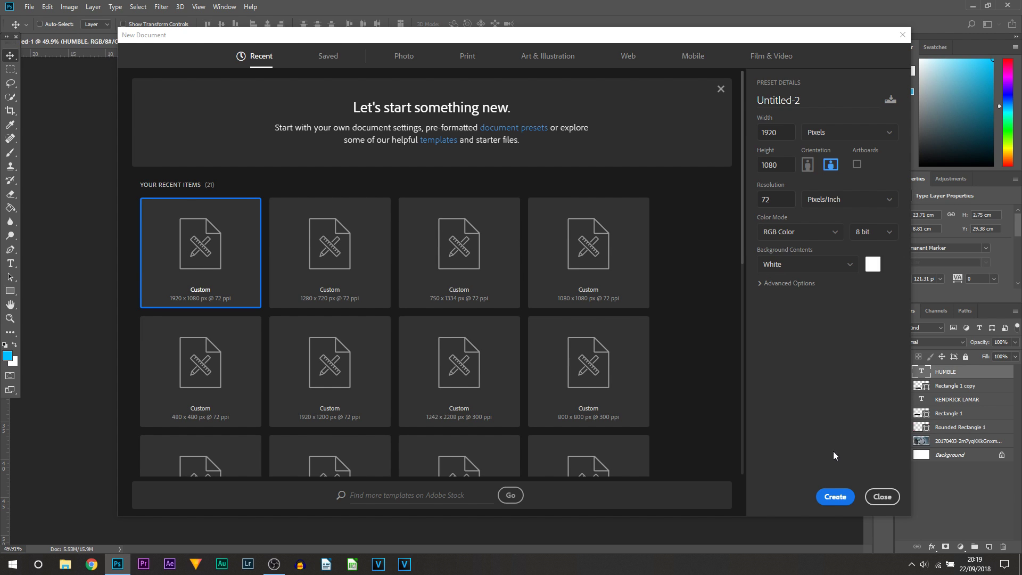
pyautogui.click(835, 497)
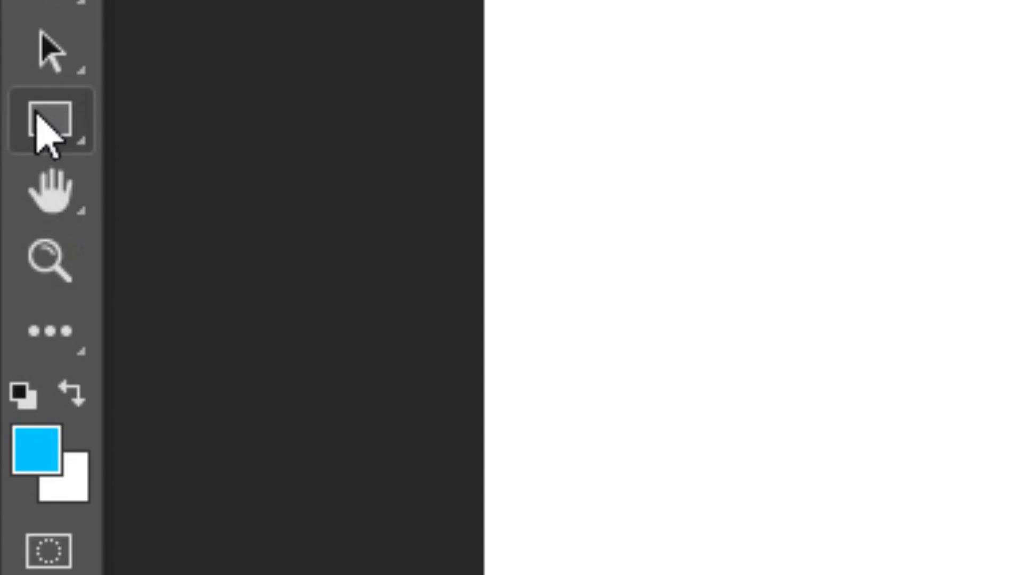
# Step: Draw a large rounded rectangle with no fill and a red outline across the canvas
pyautogui.click(15, 291)
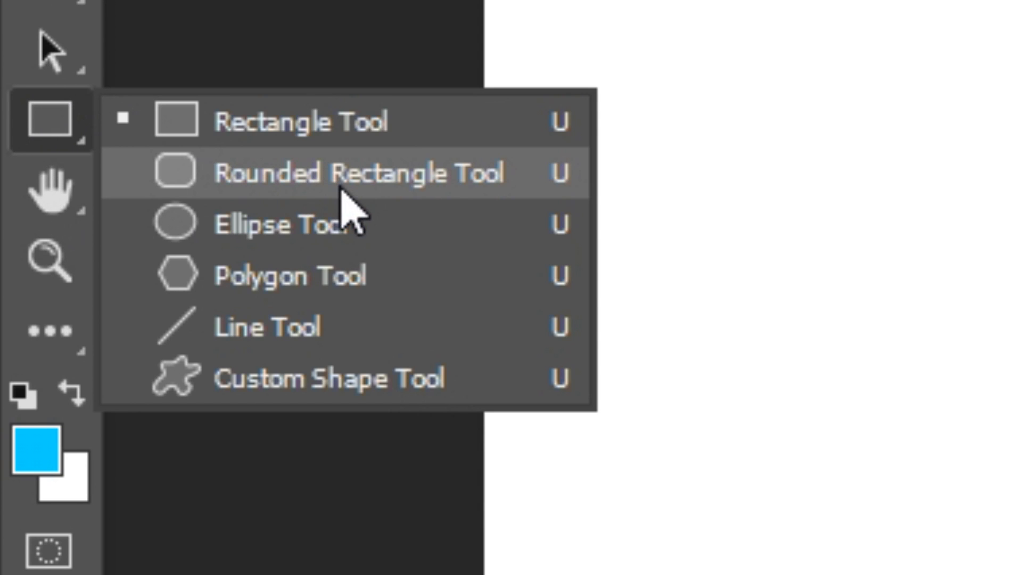
pyautogui.click(340, 185)
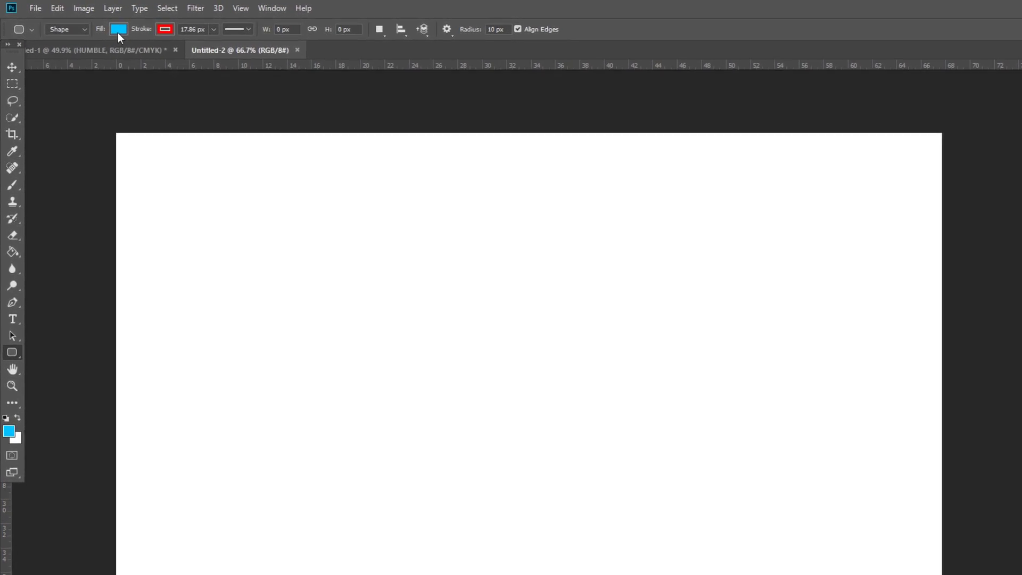
pyautogui.click(97, 24)
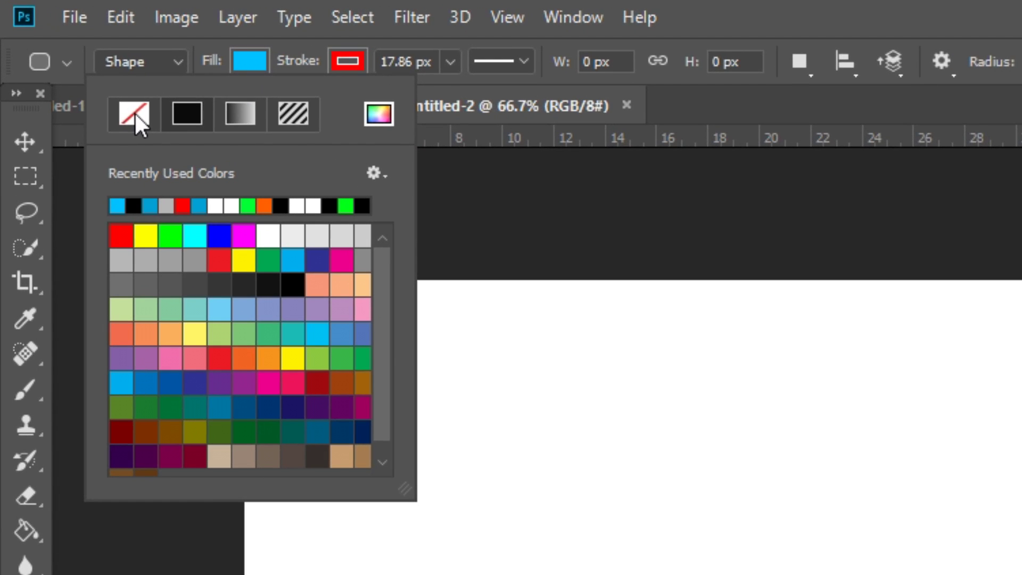
pyautogui.click(135, 113)
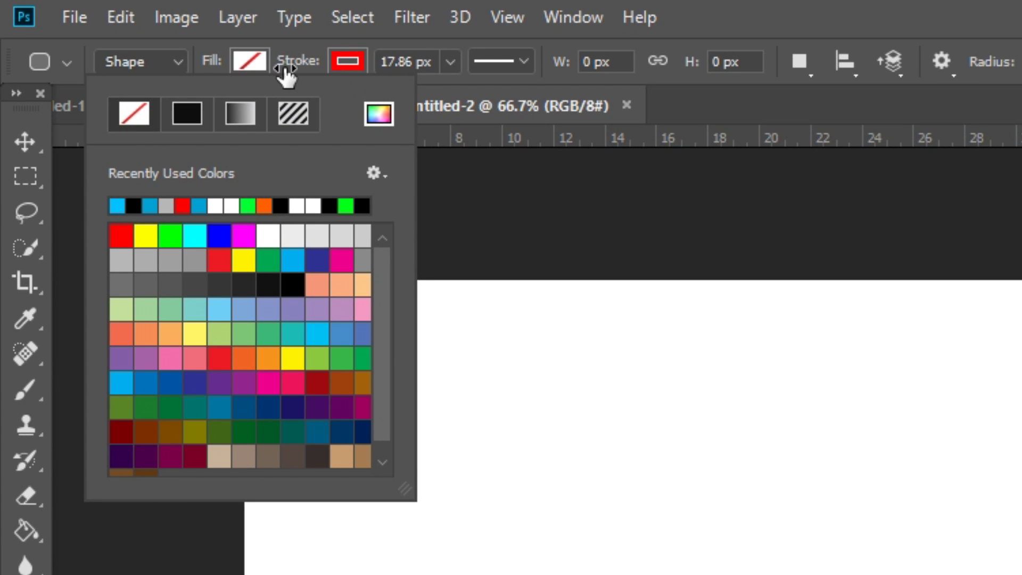
pyautogui.click(847, 4)
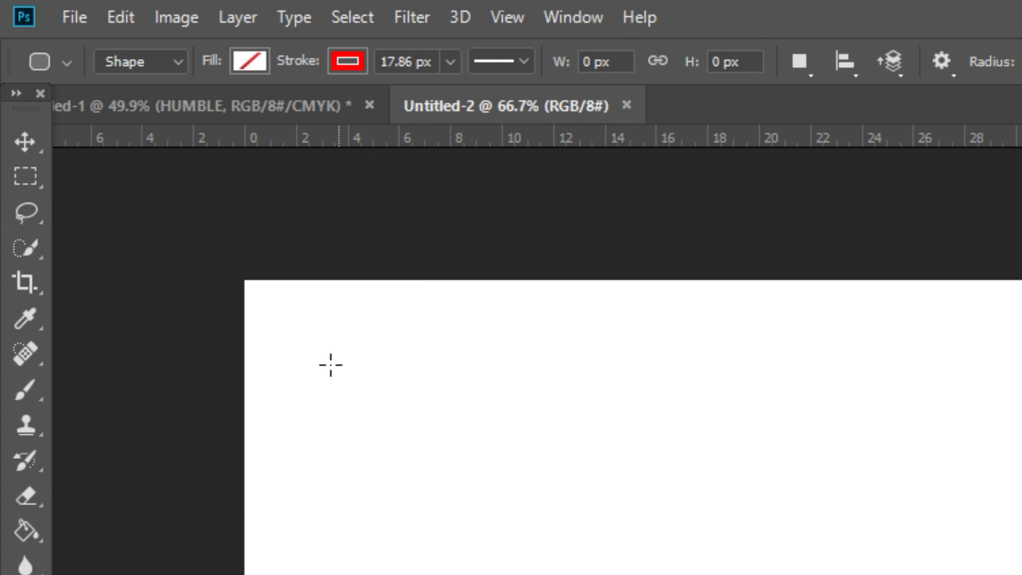
pyautogui.moveTo(317, 366); pyautogui.dragTo(1011, 570)
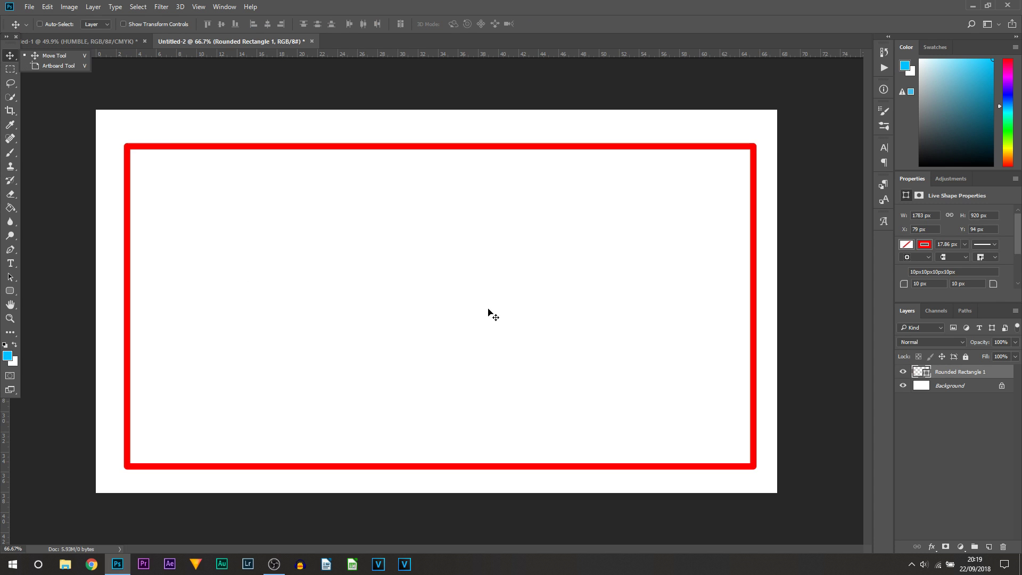
# Step: Nudge the rectangle into place, set its corner radius to 165 px, and stretch it taller
pyautogui.press('v')
pyautogui.moveTo(488, 313)
pyautogui.mouseDown()
pyautogui.moveTo(503, 312)
pyautogui.moveTo(503, 326)
pyautogui.mouseUp()
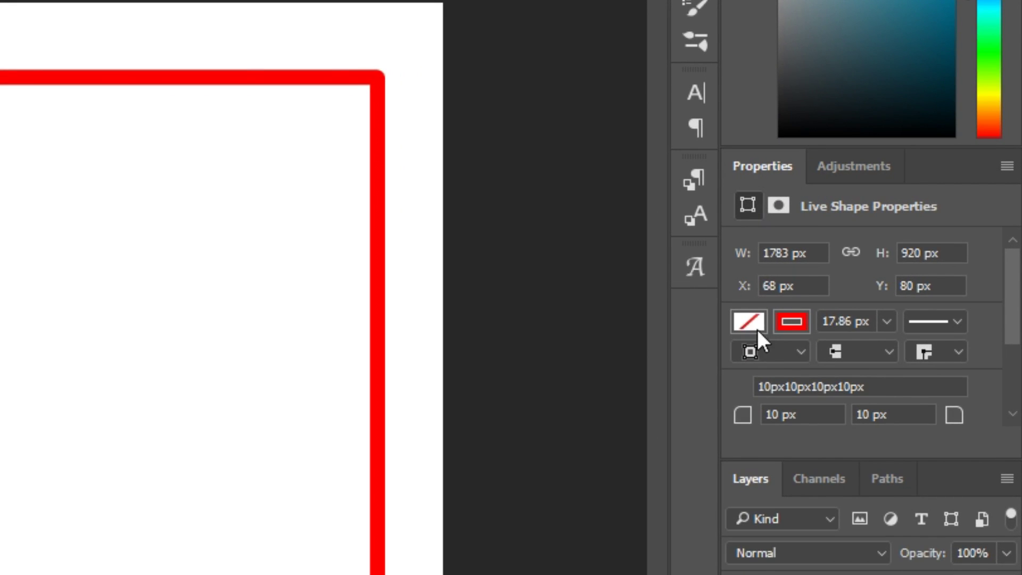
pyautogui.scroll(-4, 794, 354)
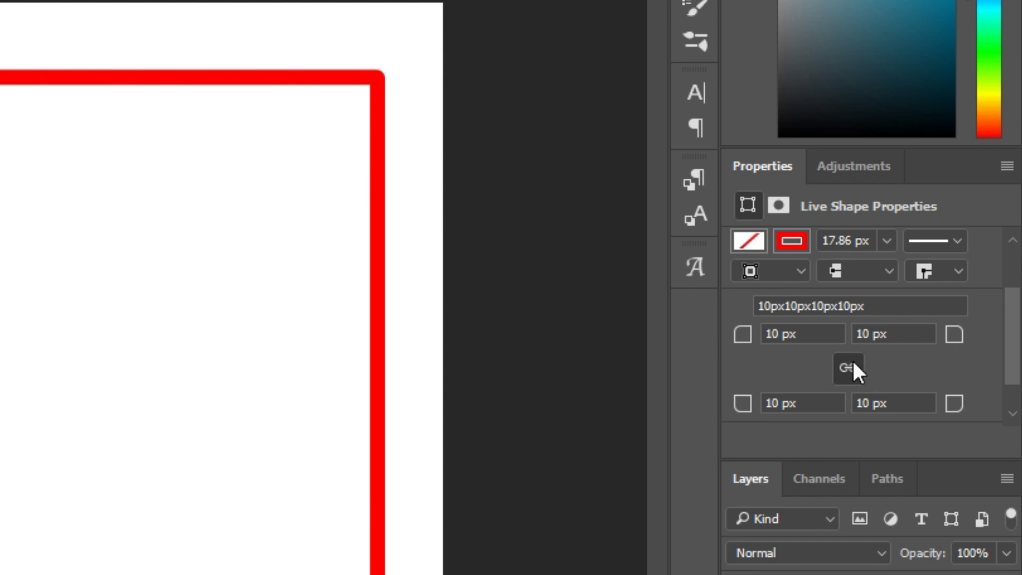
pyautogui.moveTo(734, 340); pyautogui.dragTo(877, 340)
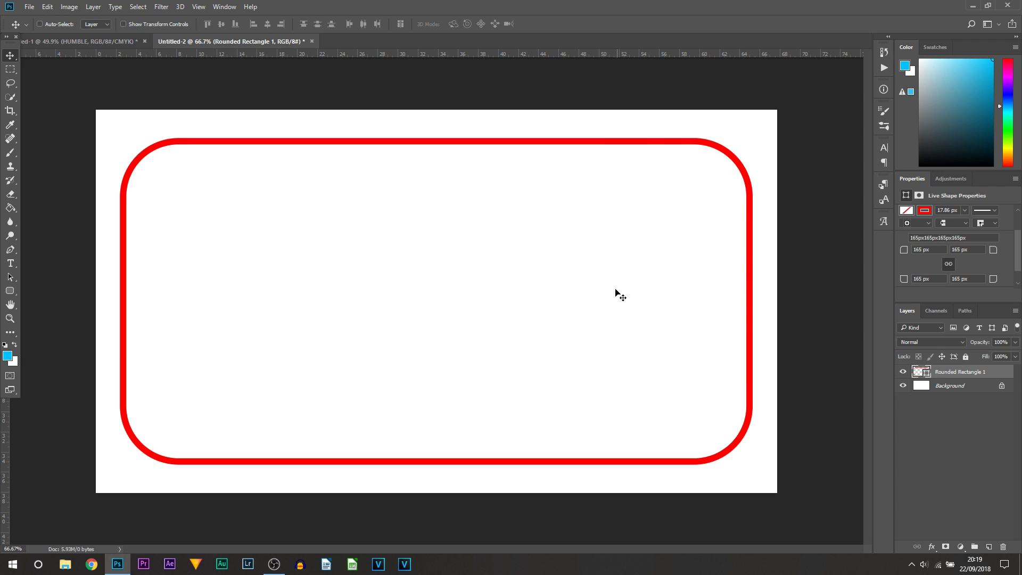
pyautogui.hotkey('ctrl', 't')
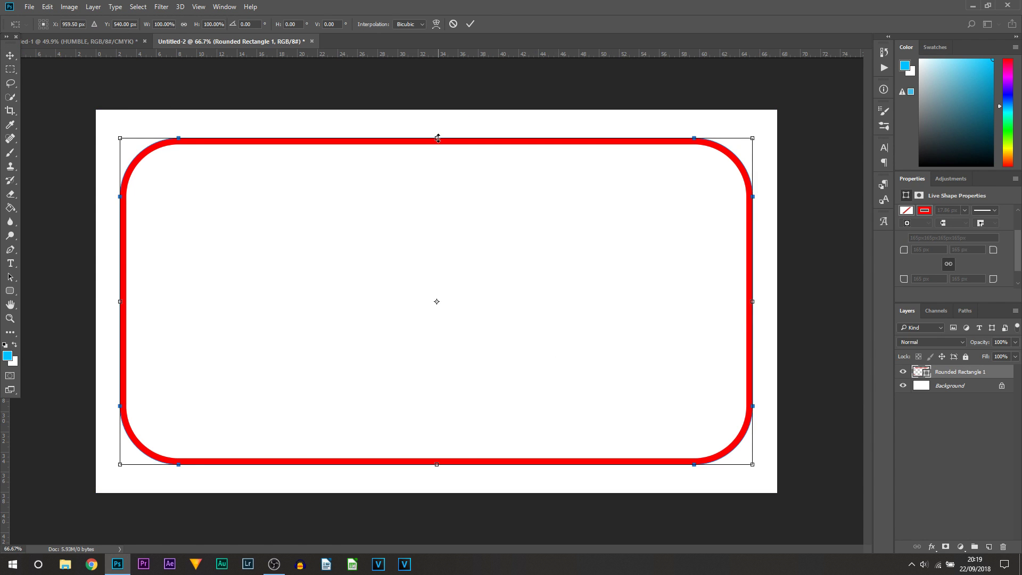
pyautogui.moveTo(438, 138); pyautogui.dragTo(444, 127)
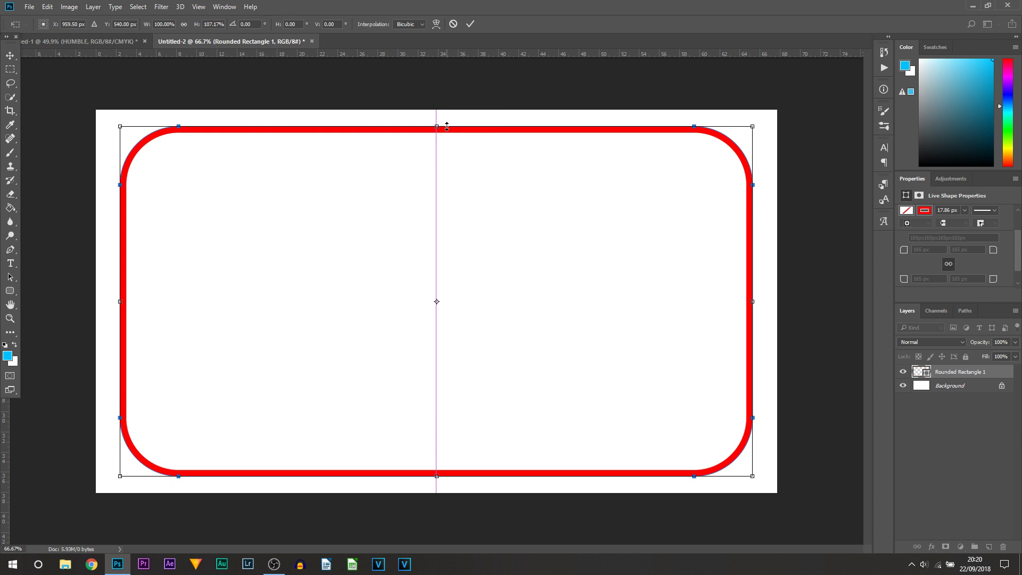
pyautogui.click(470, 24)
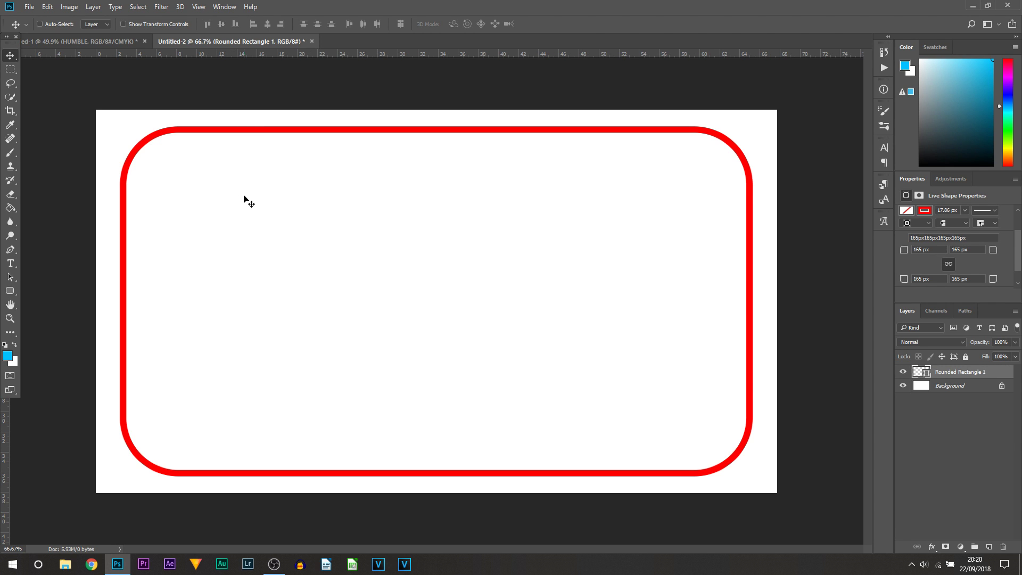
# Step: Place the little-planet photo scaled to about 140%, with Rounded Rectangle 1 layered above it
pyautogui.moveTo(249, 203); pyautogui.dragTo(548, 321)
pyautogui.moveTo(645, 331); pyautogui.dragTo(539, 313)
pyautogui.moveTo(666, 428); pyautogui.dragTo(762, 472)
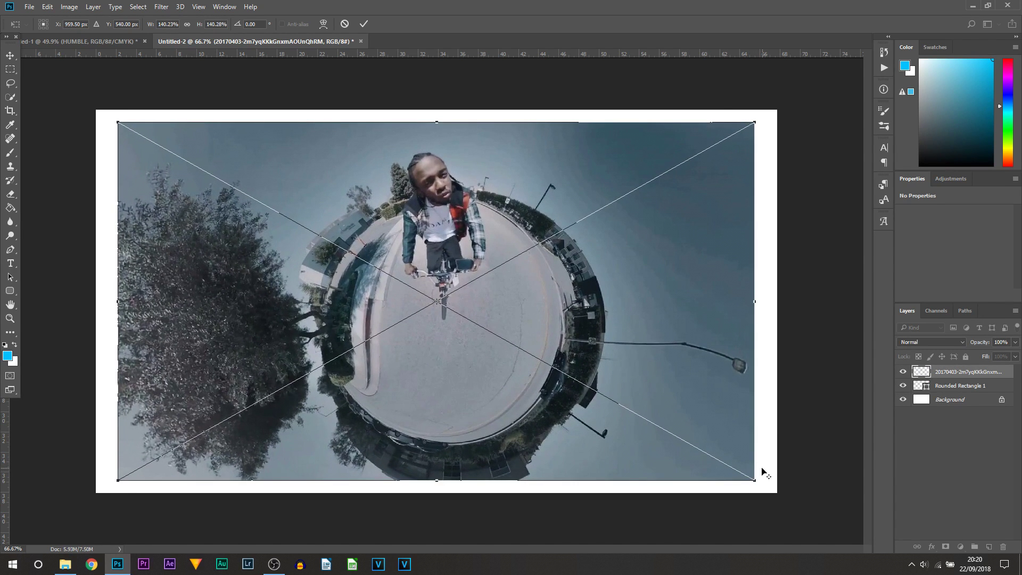
pyautogui.click(364, 22)
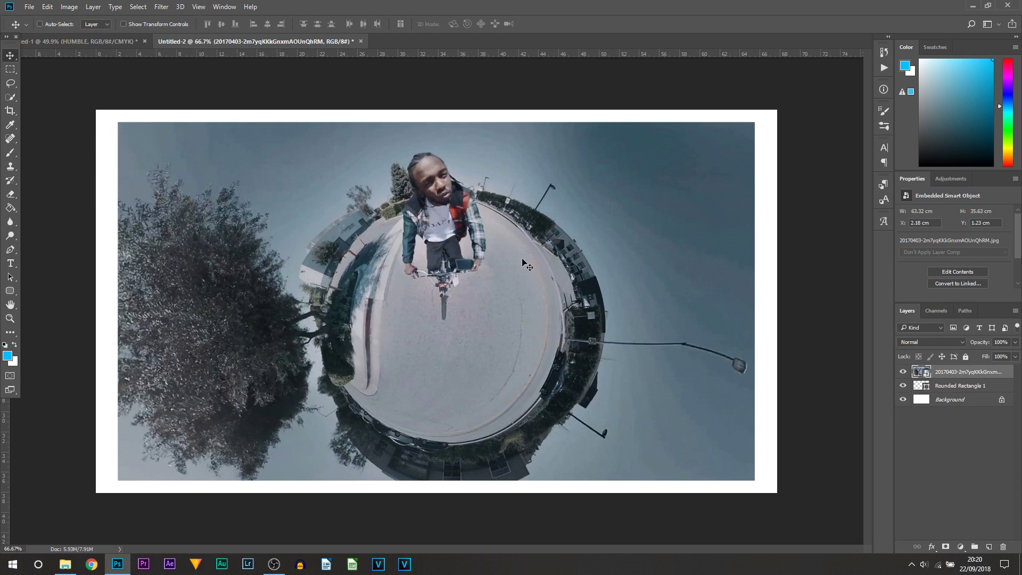
pyautogui.moveTo(957, 390); pyautogui.dragTo(956, 371)
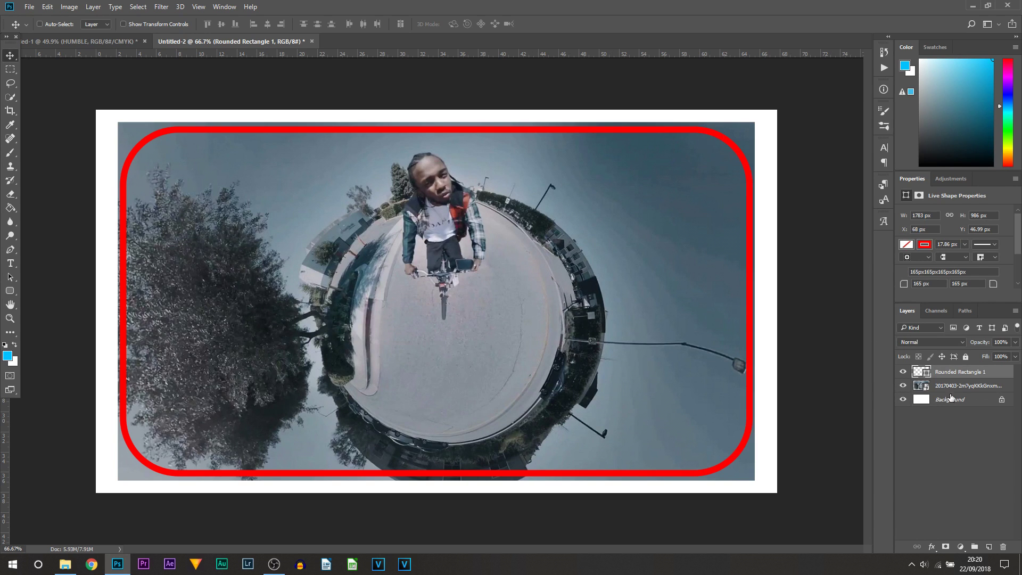
# Step: Rasterize the photo layer and load the rounded rectangle's shape as a selection
pyautogui.click(936, 388)
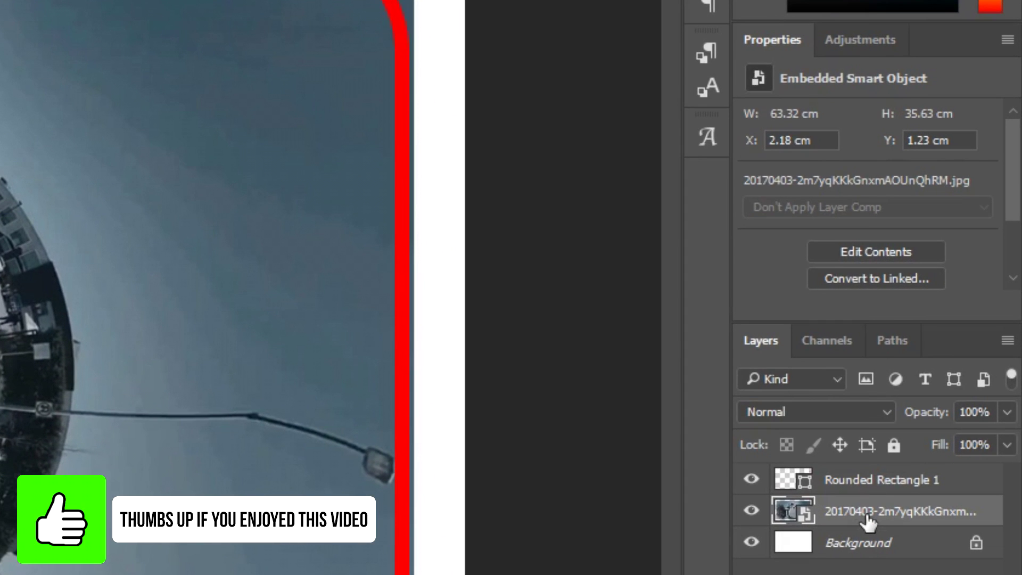
pyautogui.rightClick(898, 469)
pyautogui.click(642, 178)
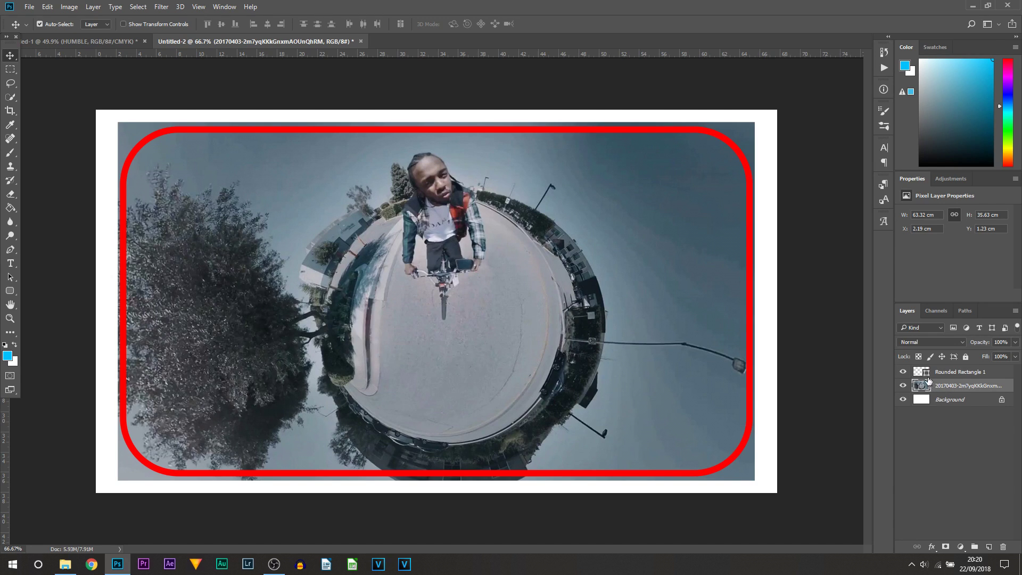
pyautogui.moveTo(925, 375); pyautogui.dragTo(920, 376)
pyautogui.keyDown('ctrl'); pyautogui.click(921, 376); pyautogui.keyUp('ctrl')
# Step: Invert the selection, delete the photo outside the rounded frame, and deselect
pyautogui.click(13, 70)
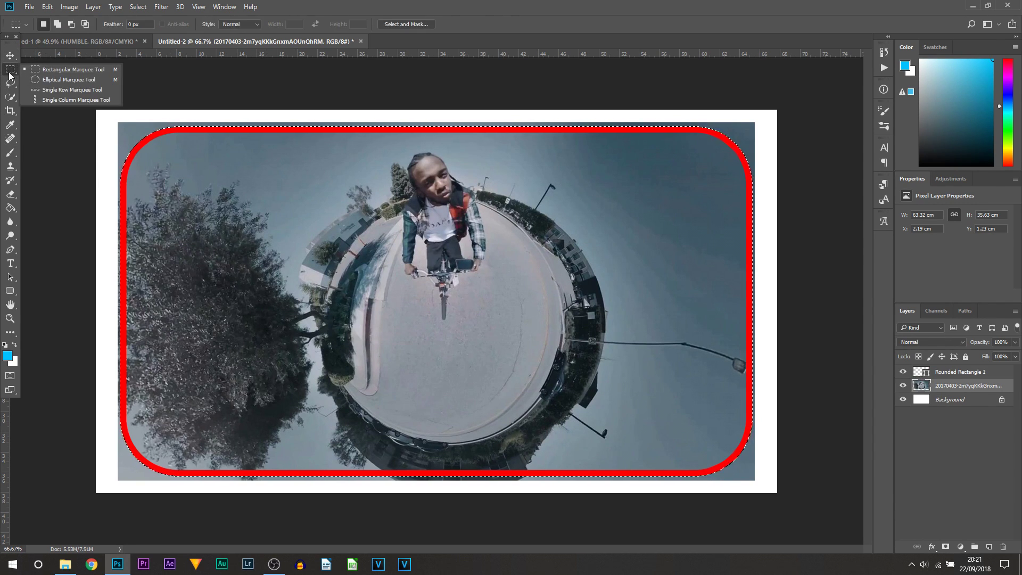
pyautogui.rightClick(303, 222)
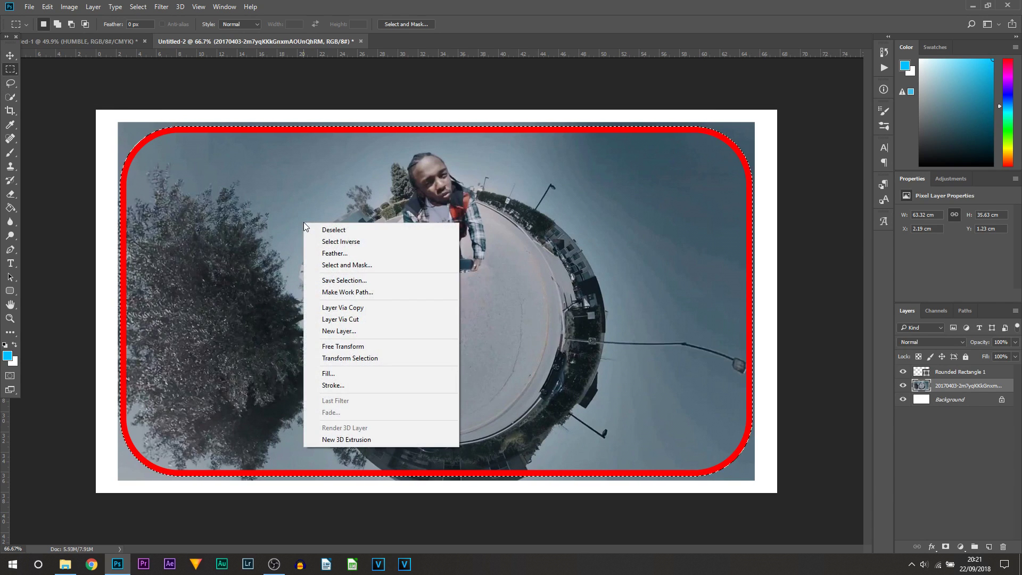
pyautogui.click(341, 241)
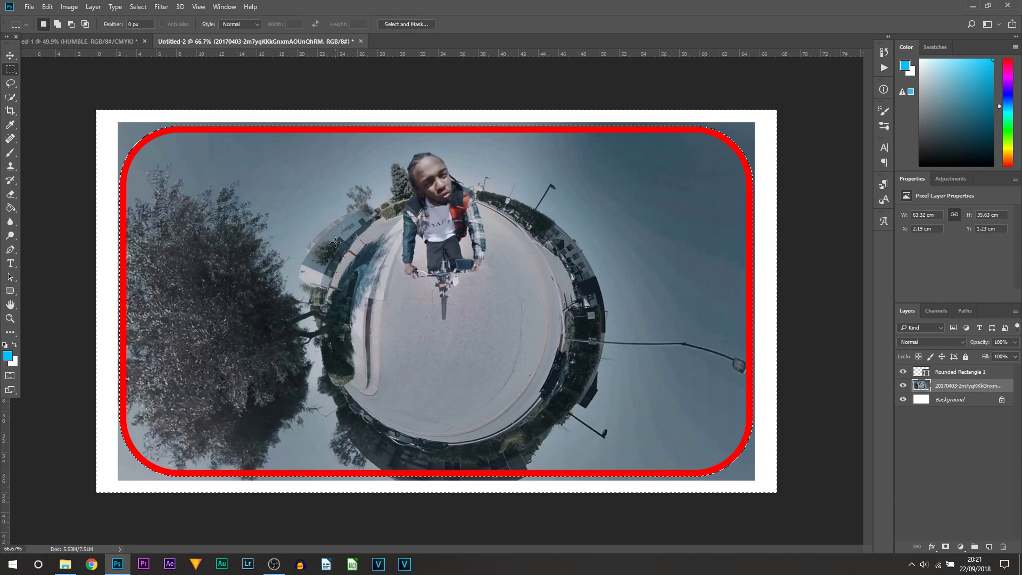
pyautogui.press('Delete')
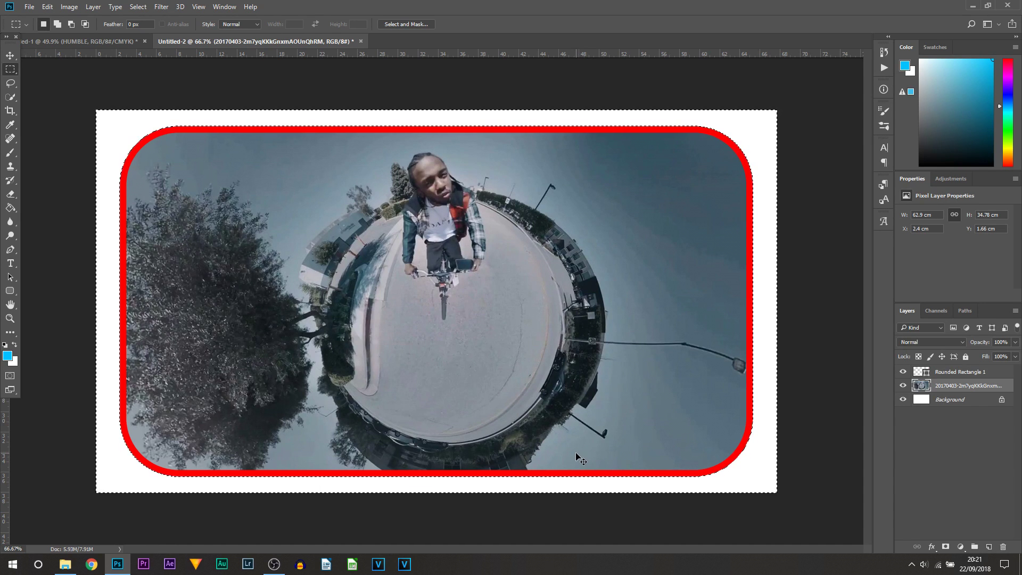
pyautogui.hotkey('ctrl', 'd')
# Step: Hide the red rounded frame and add an empty Layer 1 above the photo
pyautogui.click(10, 55)
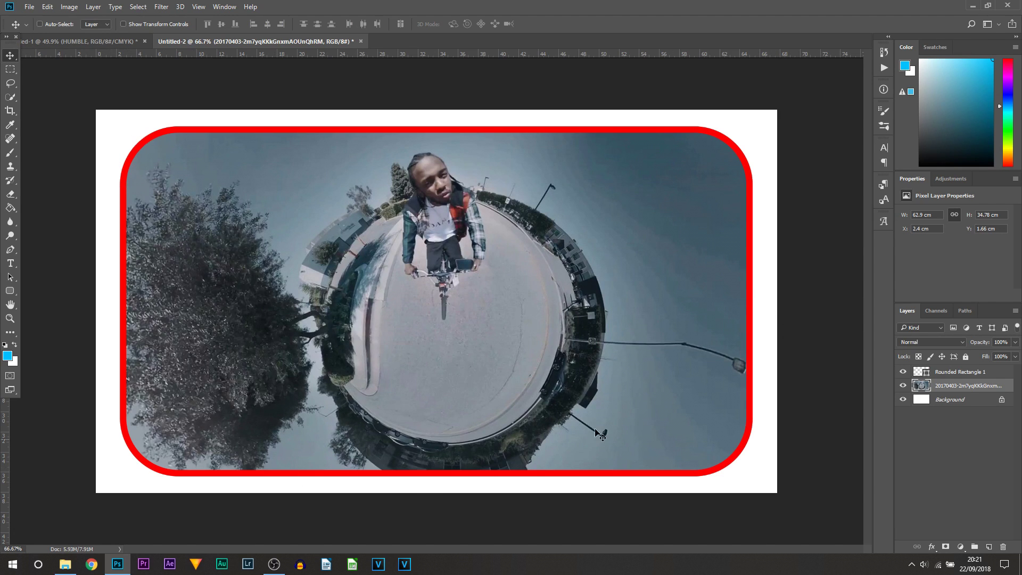
pyautogui.click(940, 373)
pyautogui.click(925, 244)
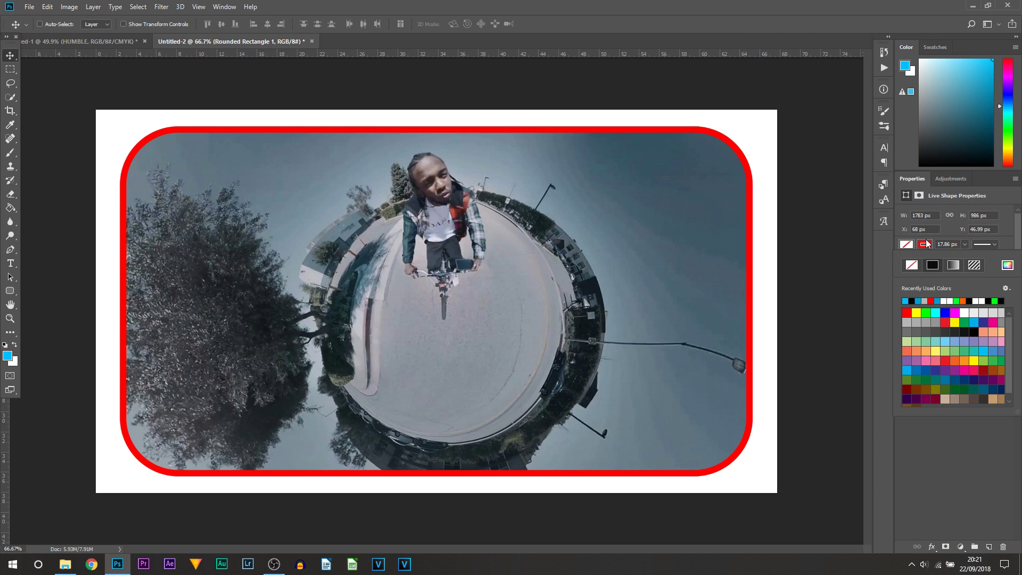
pyautogui.click(943, 493)
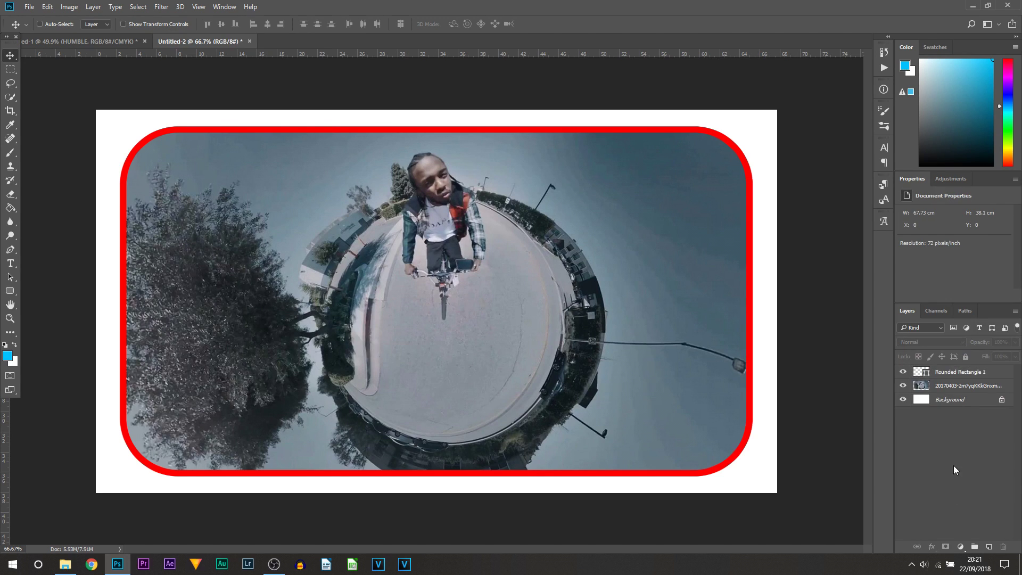
pyautogui.click(937, 388)
pyautogui.click(904, 373)
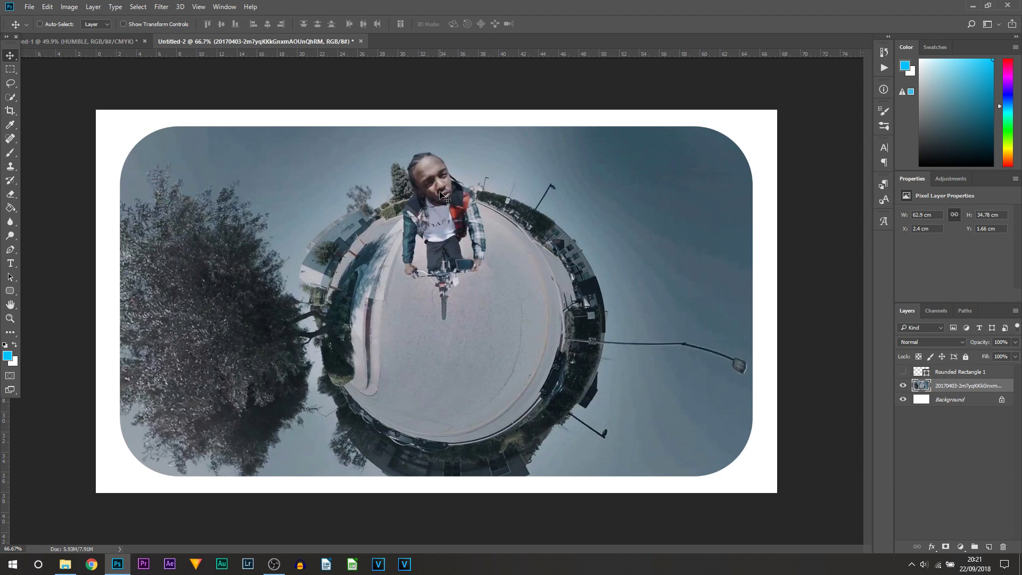
pyautogui.click(989, 546)
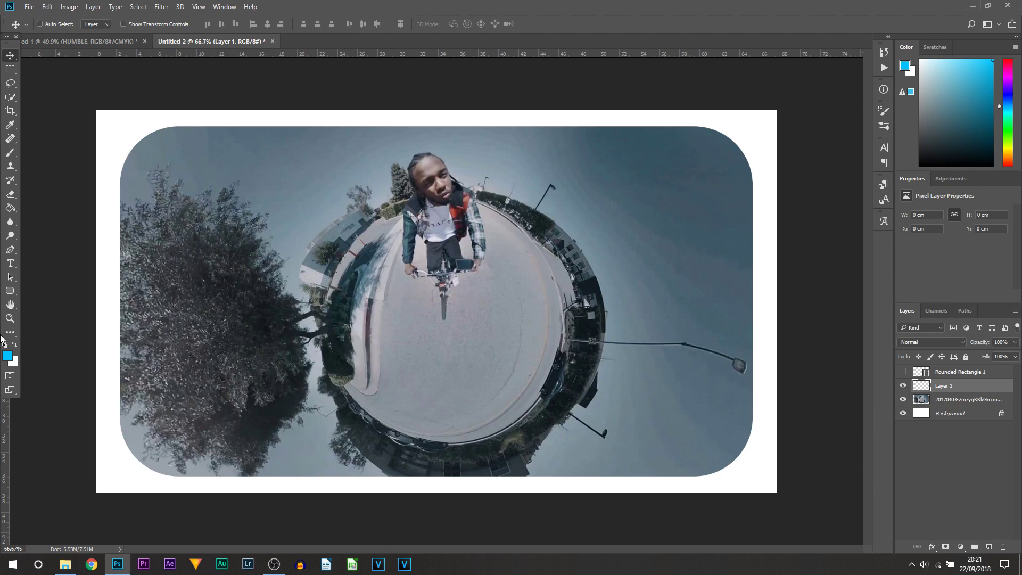
# Step: Draw a black, stroke-free 541 × 136 px rounded rectangle over the photo's lower-left area
pyautogui.moveTo(9, 291); pyautogui.dragTo(39, 291)
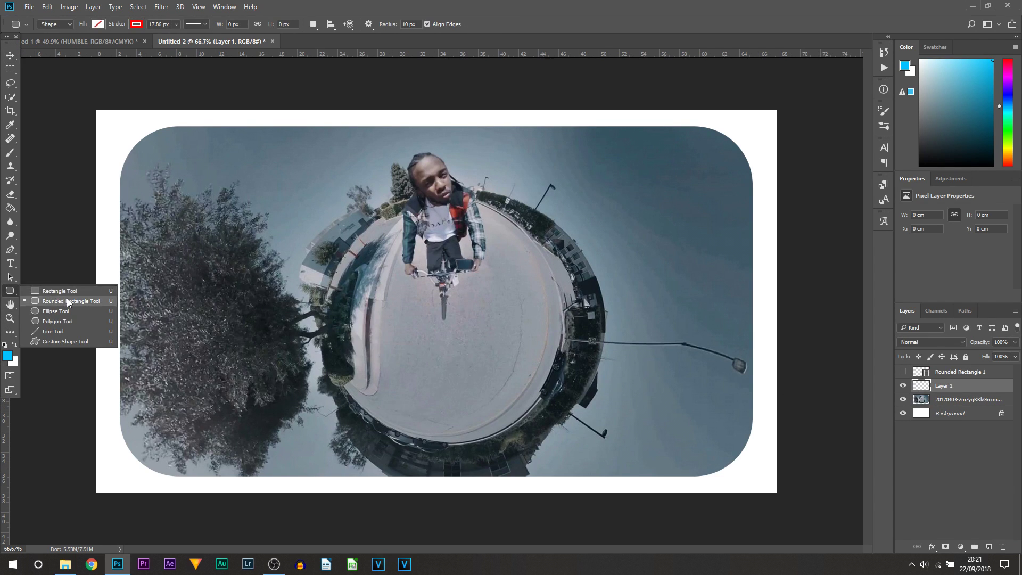
pyautogui.click(64, 301)
pyautogui.click(98, 24)
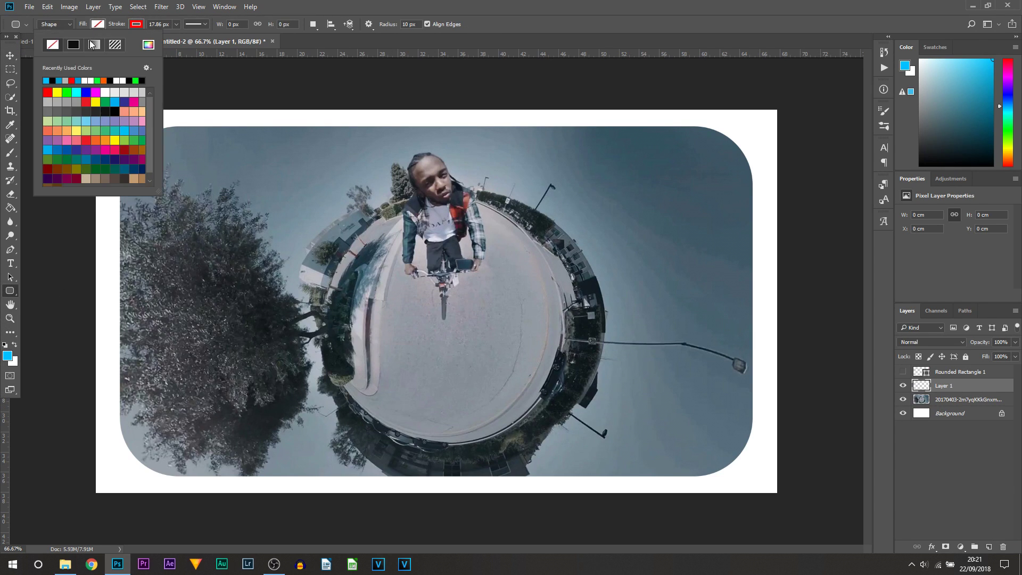
pyautogui.click(54, 80)
pyautogui.click(137, 24)
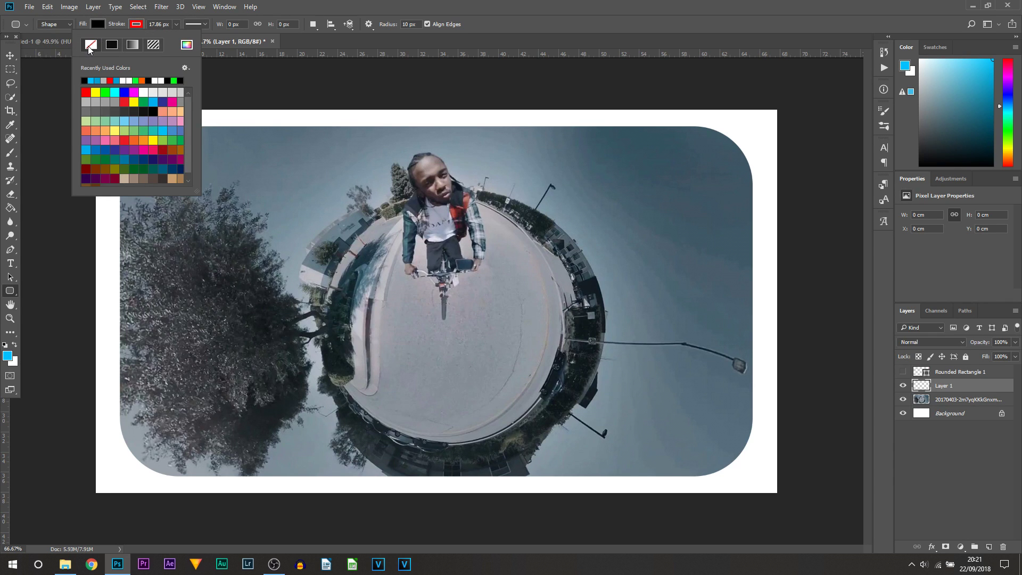
pyautogui.click(91, 45)
pyautogui.moveTo(148, 314); pyautogui.dragTo(340, 358)
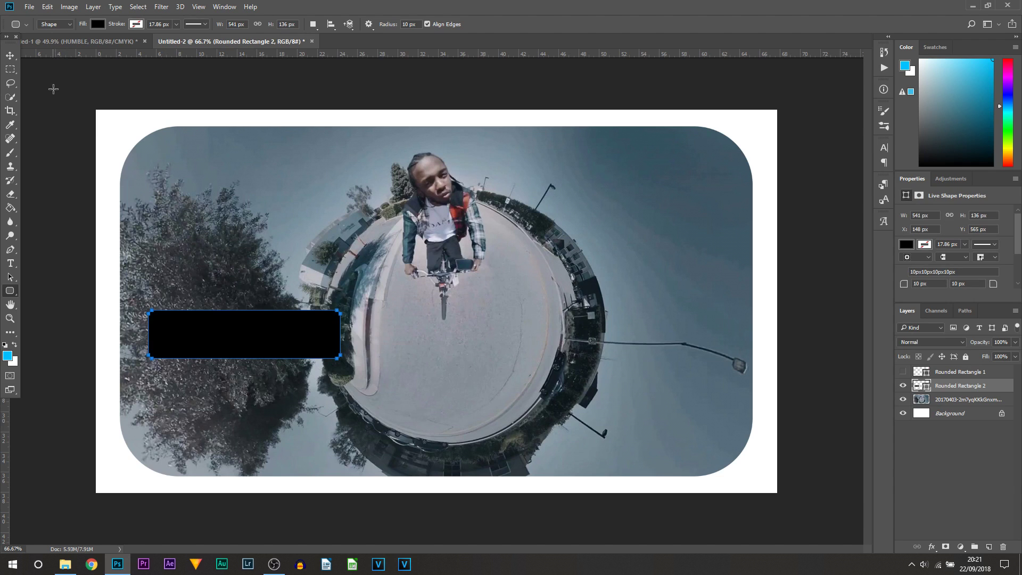
pyautogui.click(10, 55)
pyautogui.moveTo(325, 337); pyautogui.dragTo(315, 355)
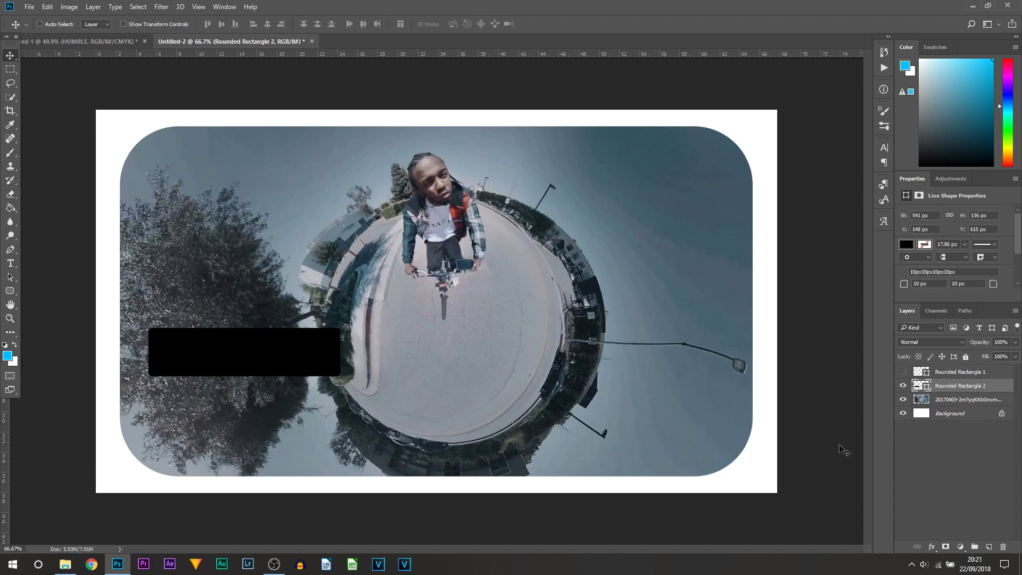
# Step: Add KENDRICK LAMAR text in Permanent Marker at 52.31 pt over the black rectangle
pyautogui.click(989, 546)
pyautogui.click(10, 263)
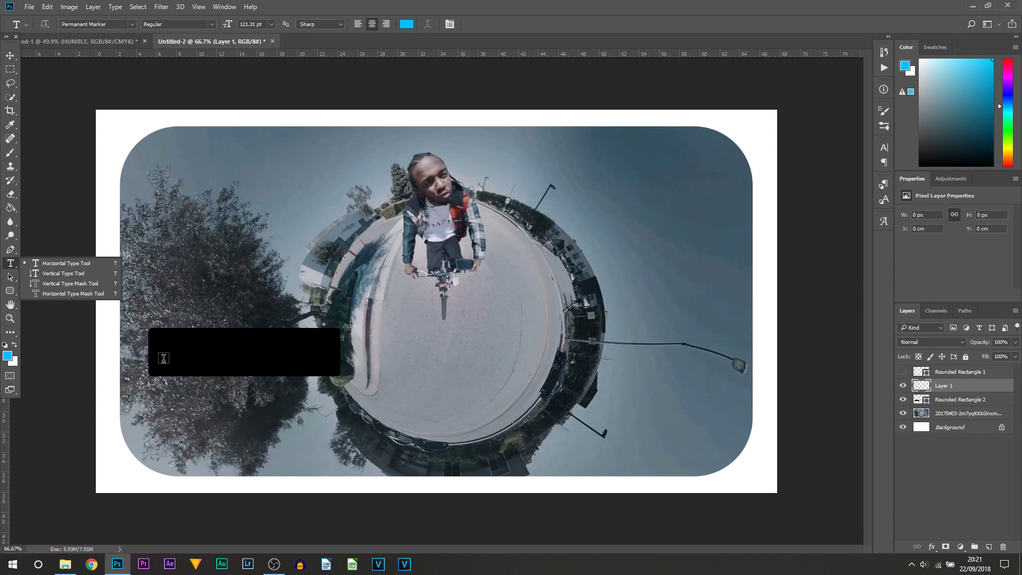
pyautogui.moveTo(150, 334); pyautogui.dragTo(339, 374)
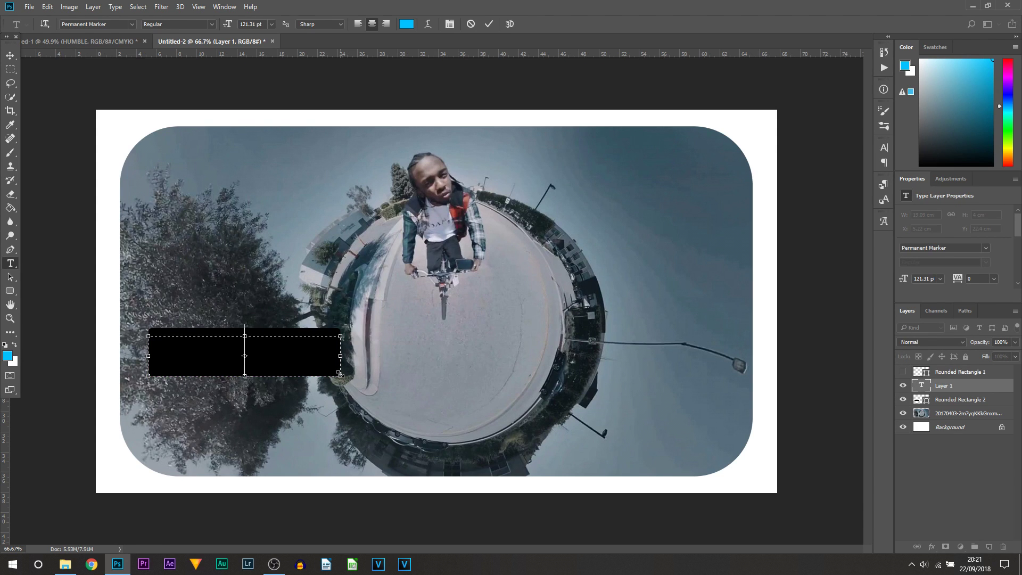
pyautogui.write('KEND-')
pyautogui.hotkey('ctrl', 'a')
pyautogui.moveTo(226, 25); pyautogui.dragTo(190, 26)
pyautogui.press('Up')
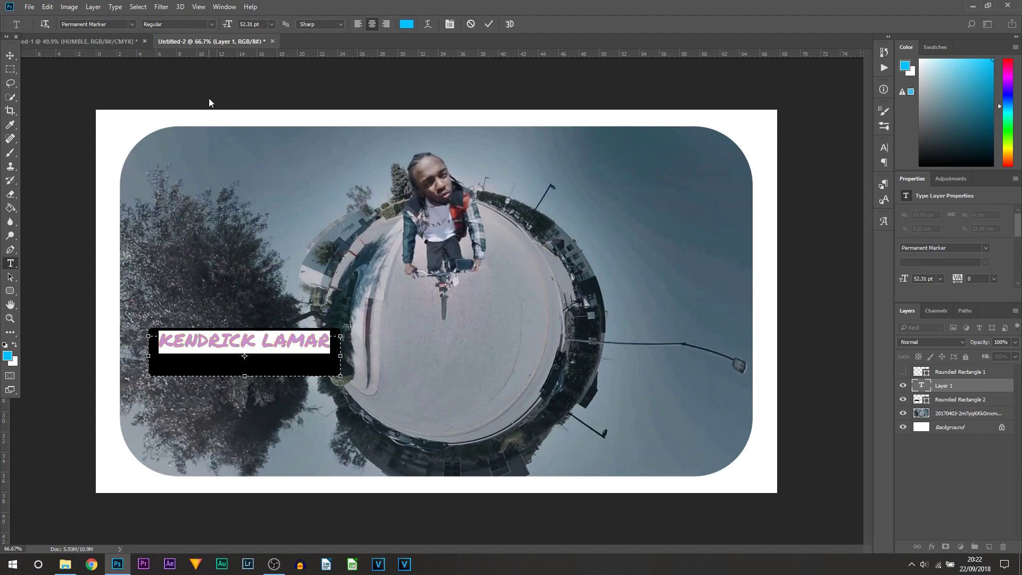
pyautogui.click(264, 349)
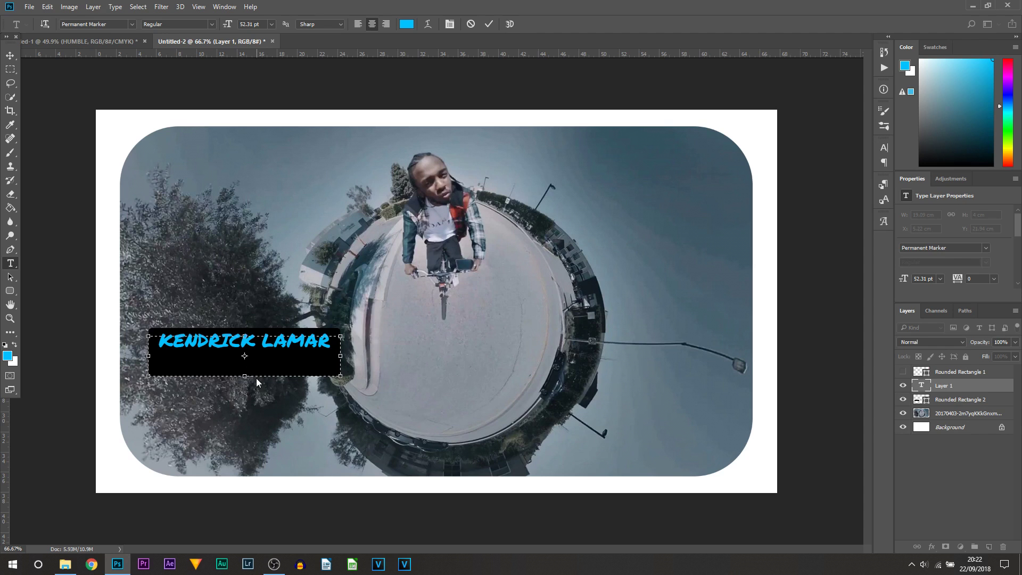
pyautogui.moveTo(254, 376); pyautogui.dragTo(257, 364)
pyautogui.keyDown('ctrl'); pyautogui.click(258, 363); pyautogui.keyUp('ctrl')
pyautogui.press('v')
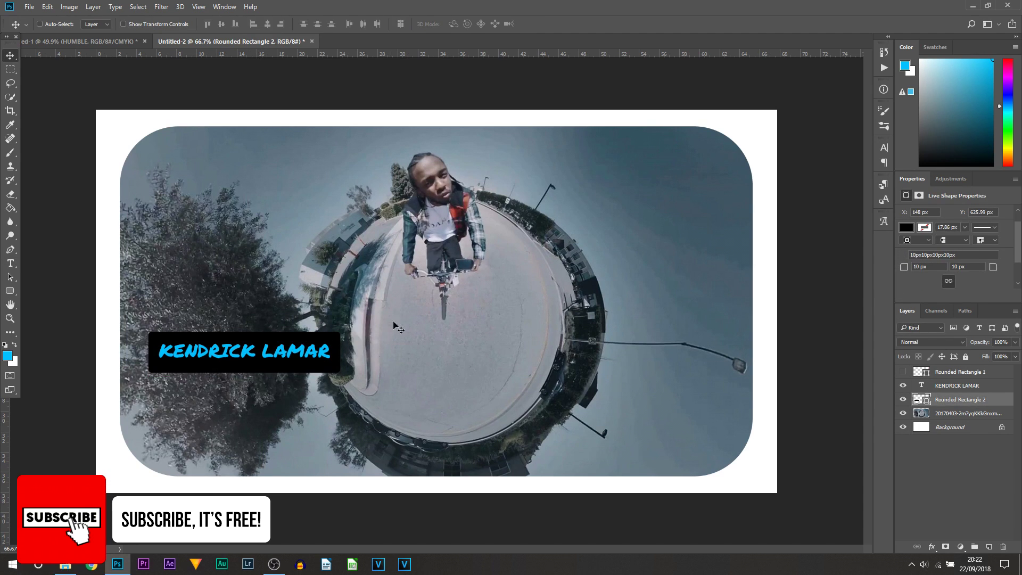
# Step: Round the black box's corners to 49 px, enlarge it with its text to about 150%, and duplicate both
pyautogui.moveTo(904, 272); pyautogui.dragTo(323, 327)
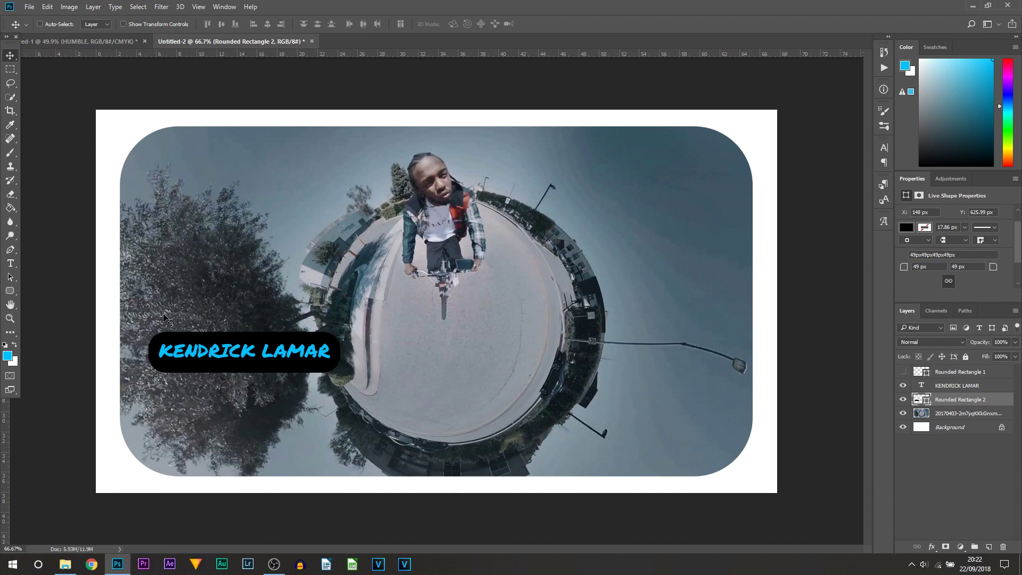
pyautogui.keyDown('shift'); pyautogui.click(957, 387); pyautogui.keyUp('shift')
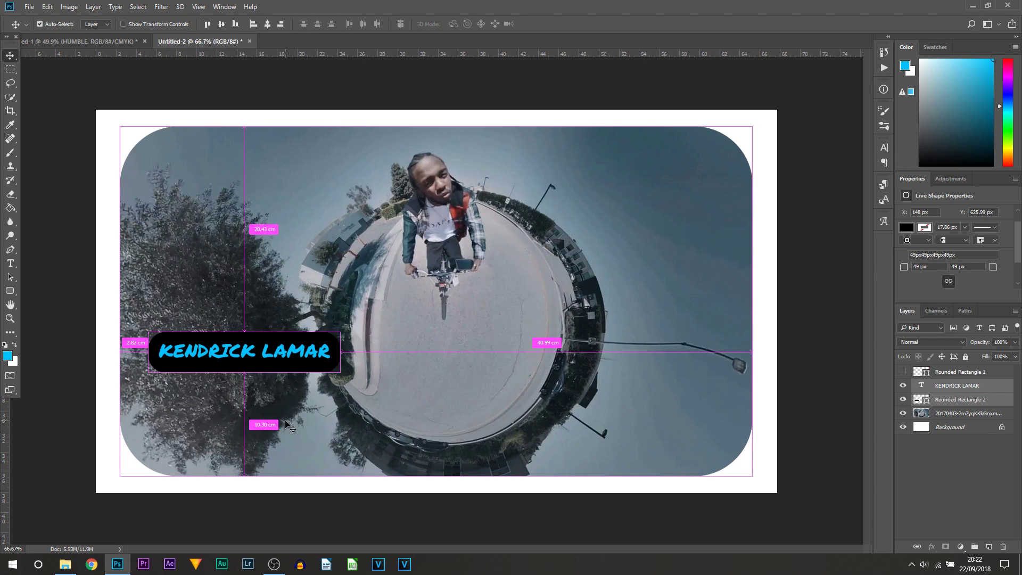
pyautogui.hotkey('ctrl', 't')
pyautogui.moveTo(342, 374); pyautogui.dragTo(394, 385)
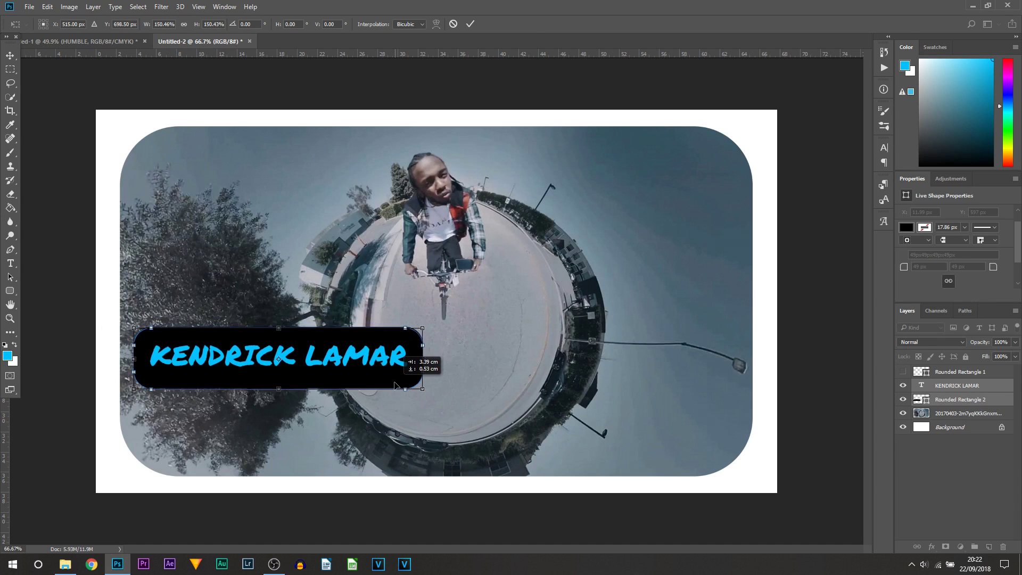
pyautogui.press('Return')
pyautogui.press('ctrl')
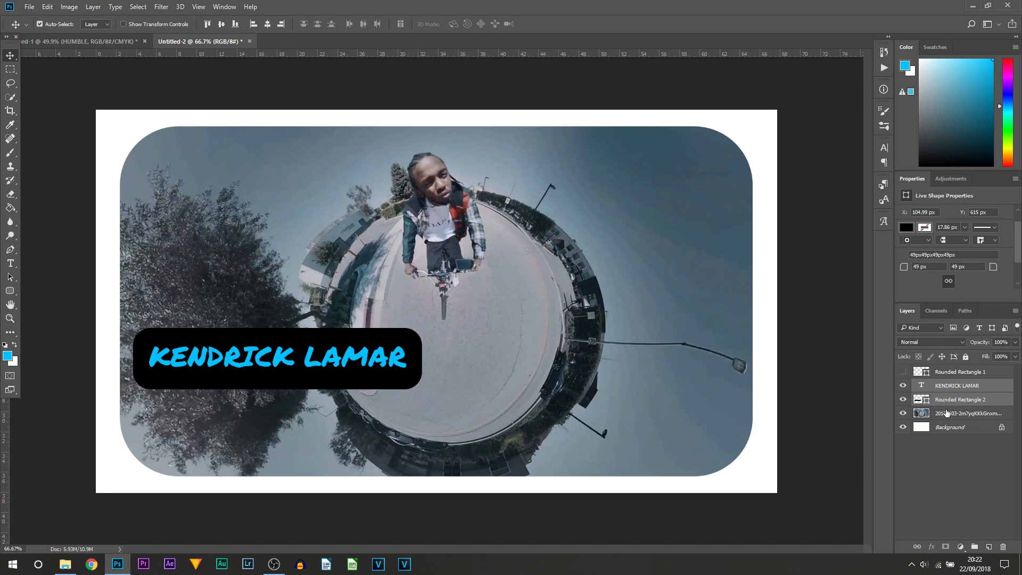
pyautogui.hotkey('ctrl', 'j')
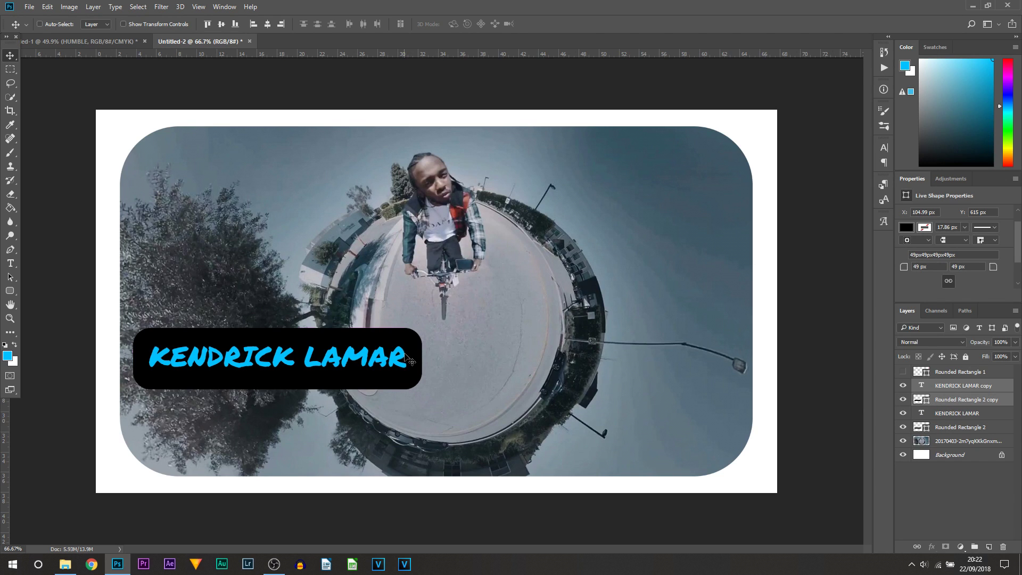
# Step: Move the copied label below the original and fill its box with the cyan #00c1ff
pyautogui.moveTo(402, 355); pyautogui.dragTo(418, 425)
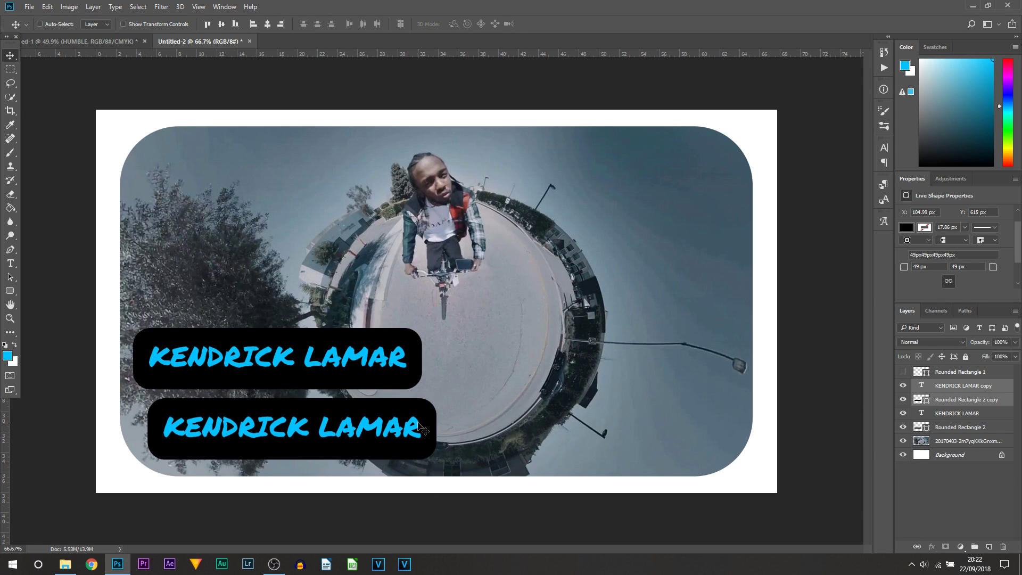
pyautogui.click(933, 395)
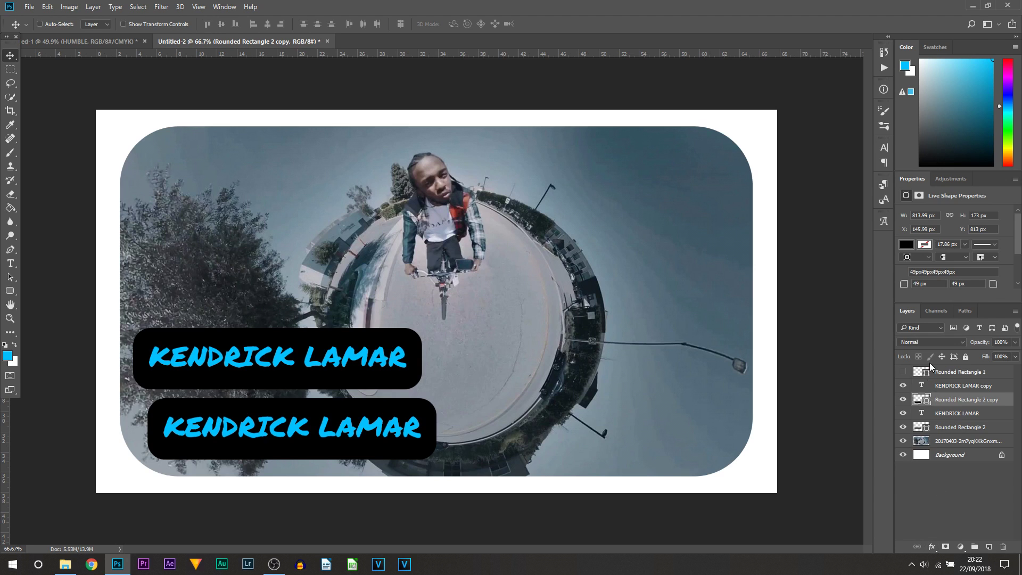
pyautogui.click(906, 245)
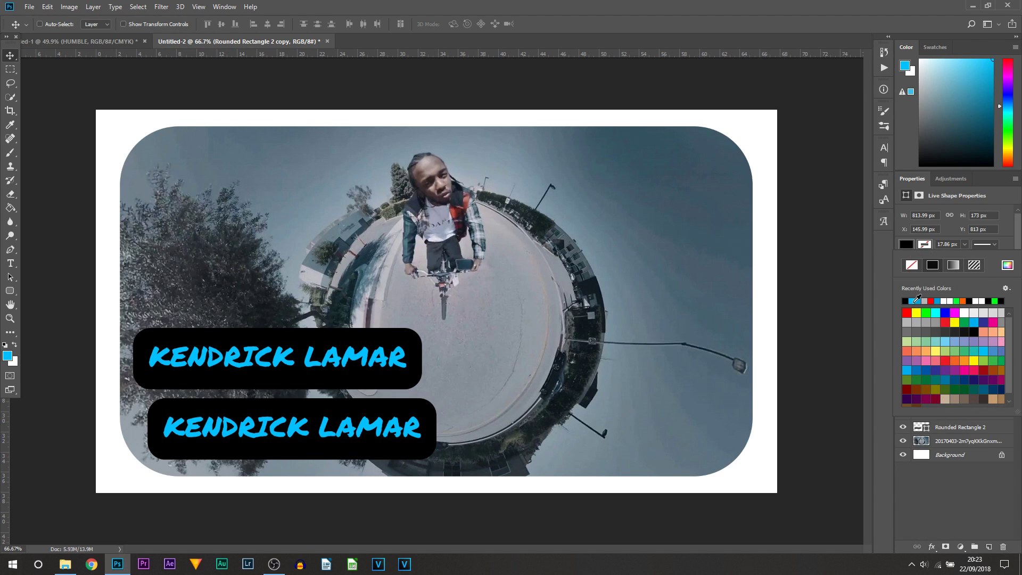
pyautogui.click(1007, 265)
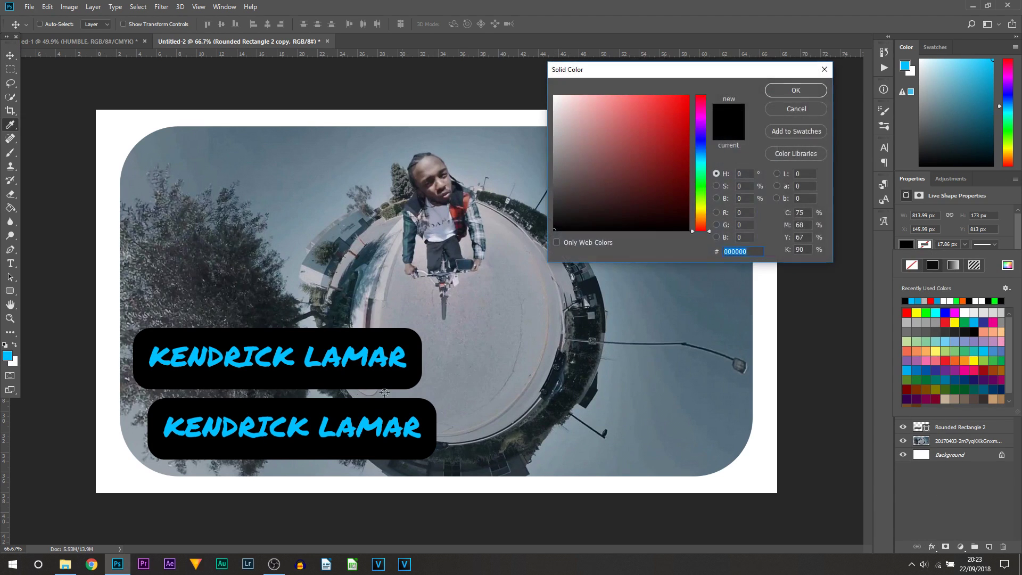
pyautogui.click(225, 429)
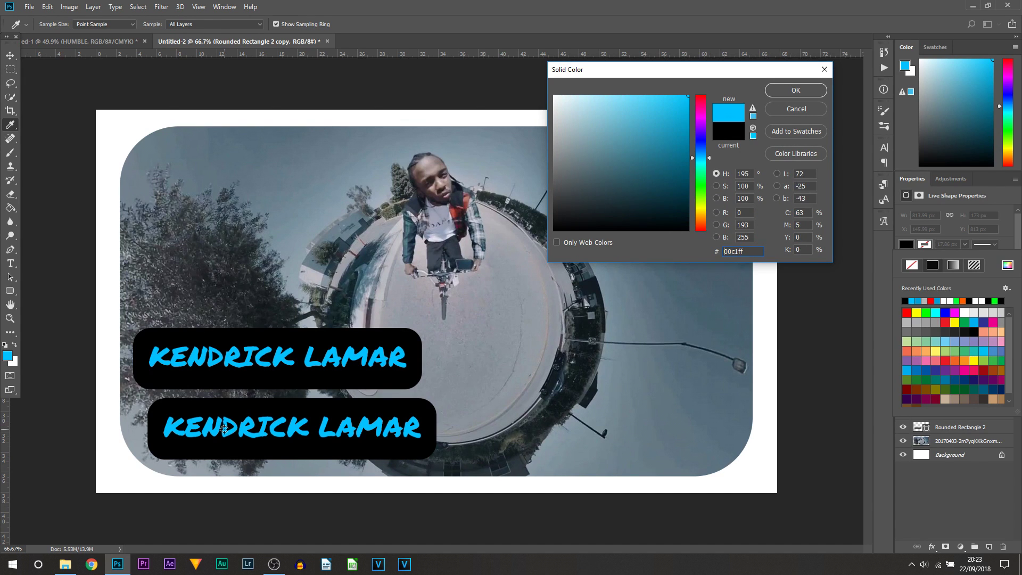
pyautogui.click(795, 90)
# Step: Make the lower label's text black and change it to HUMBLE
pyautogui.doubleClick(921, 386)
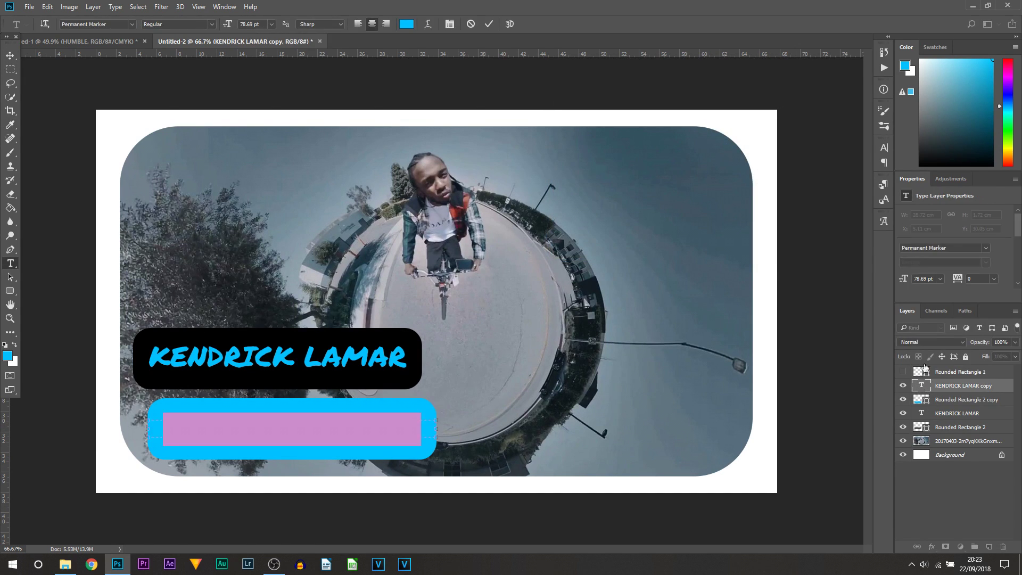
pyautogui.hotkey('alt', 'BackSpace')
pyautogui.hotkey('ctrl', 'Return')
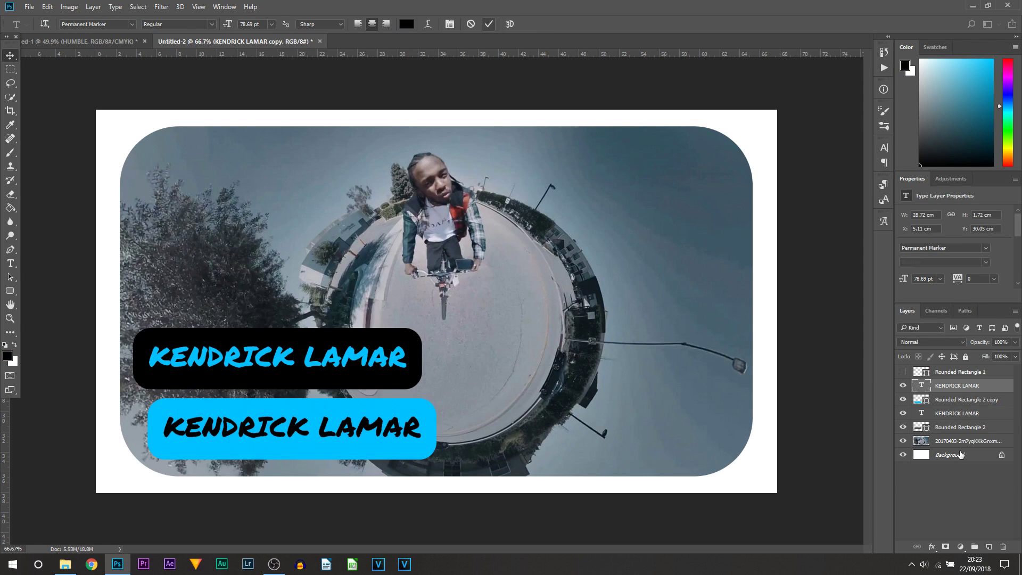
pyautogui.press('v')
pyautogui.doubleClick(921, 385)
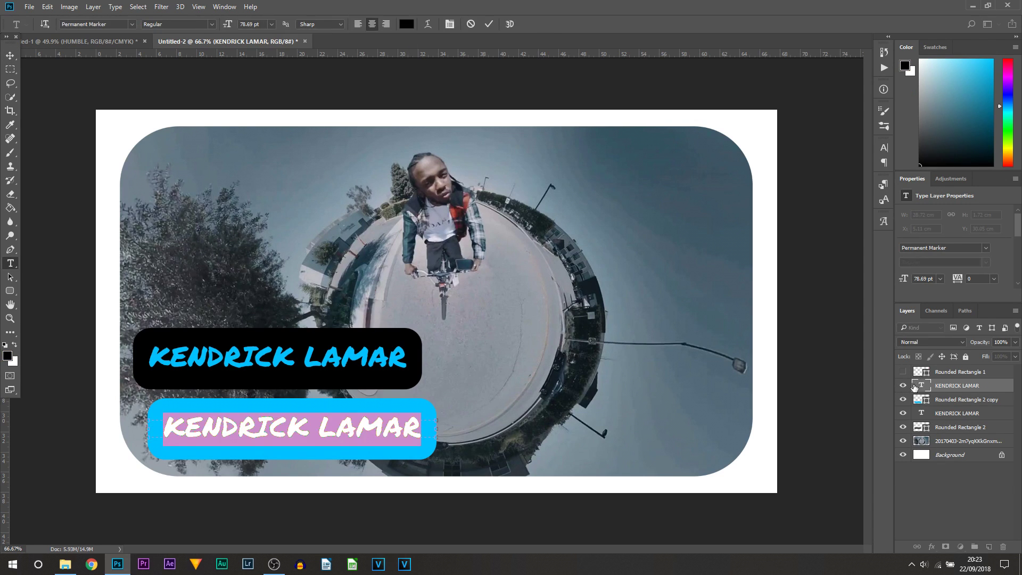
pyautogui.write('HUM')
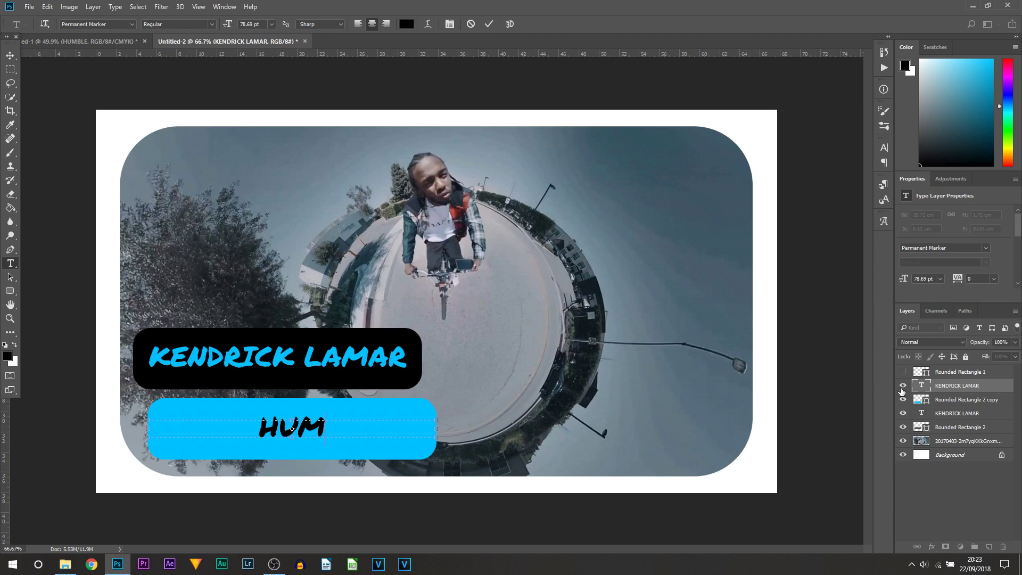
pyautogui.write('BLE')
pyautogui.moveTo(290, 438); pyautogui.dragTo(292, 445)
pyautogui.hotkey('ctrl', 'a')
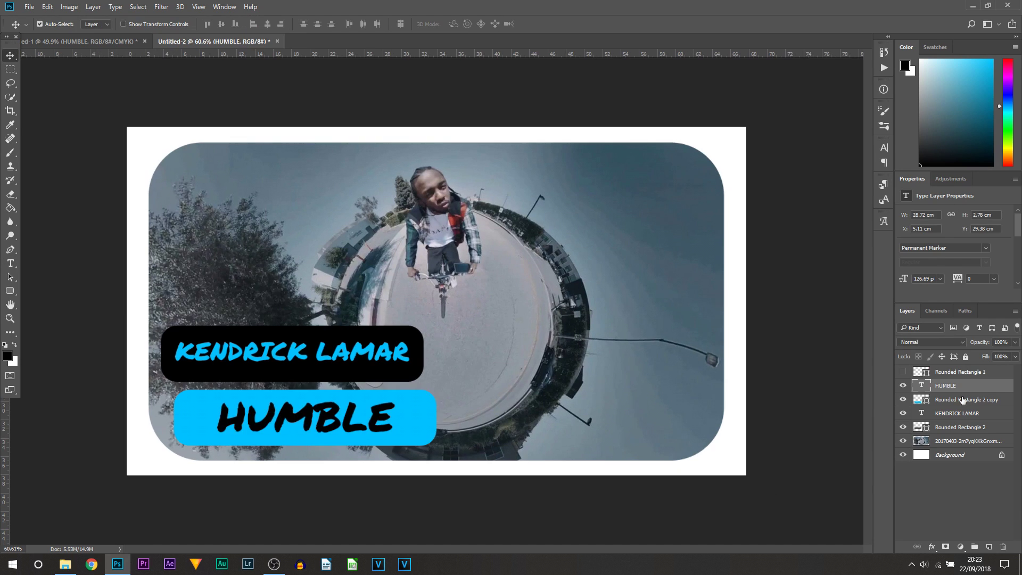
pyautogui.keyDown('ctrl'); pyautogui.click(958, 399); pyautogui.keyUp('ctrl')
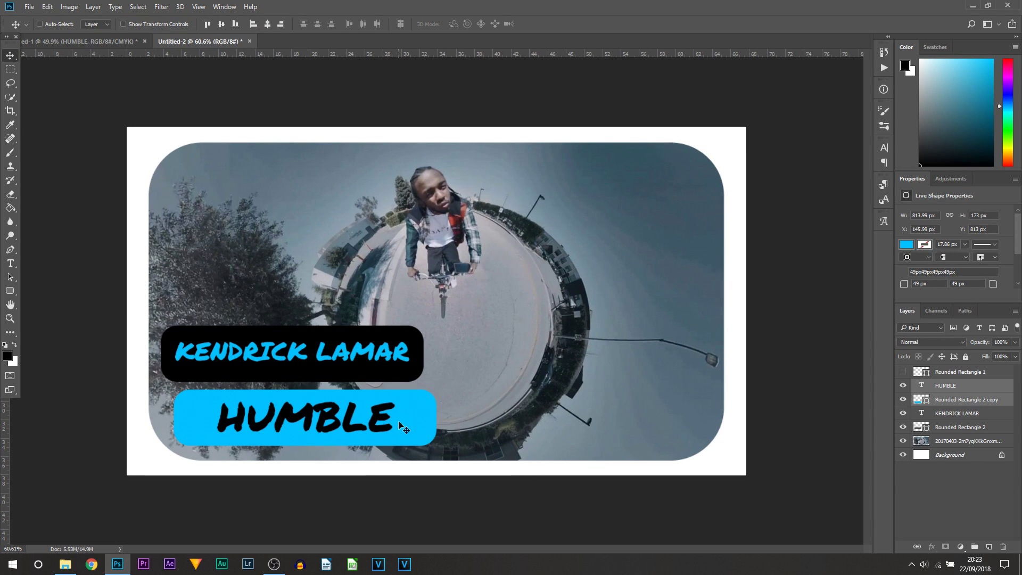
# Step: Move the HUMBLE label up and right and set its box's top-left corner radius to 0
pyautogui.moveTo(407, 417); pyautogui.dragTo(427, 413)
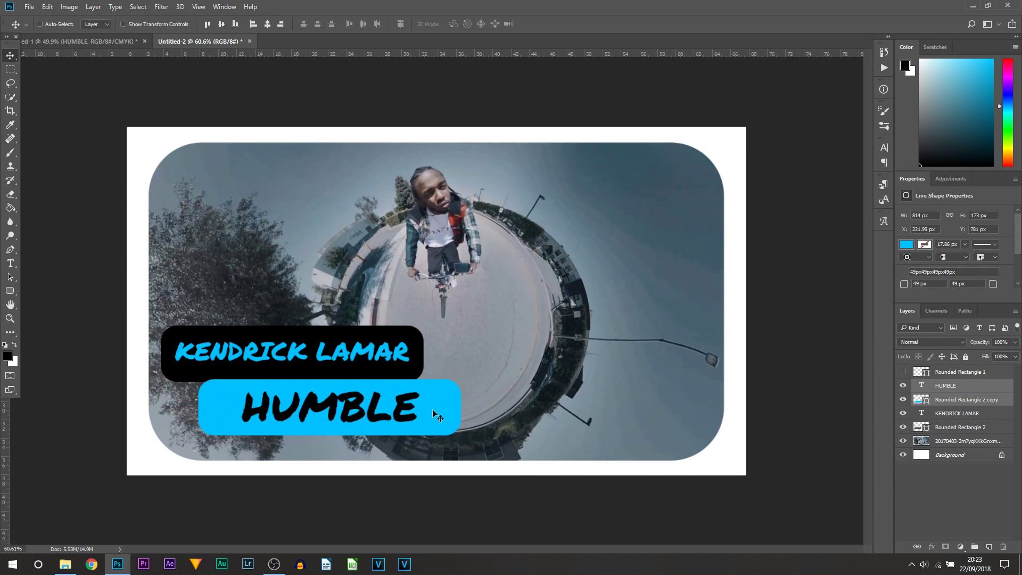
pyautogui.scroll(-2, 896, 283)
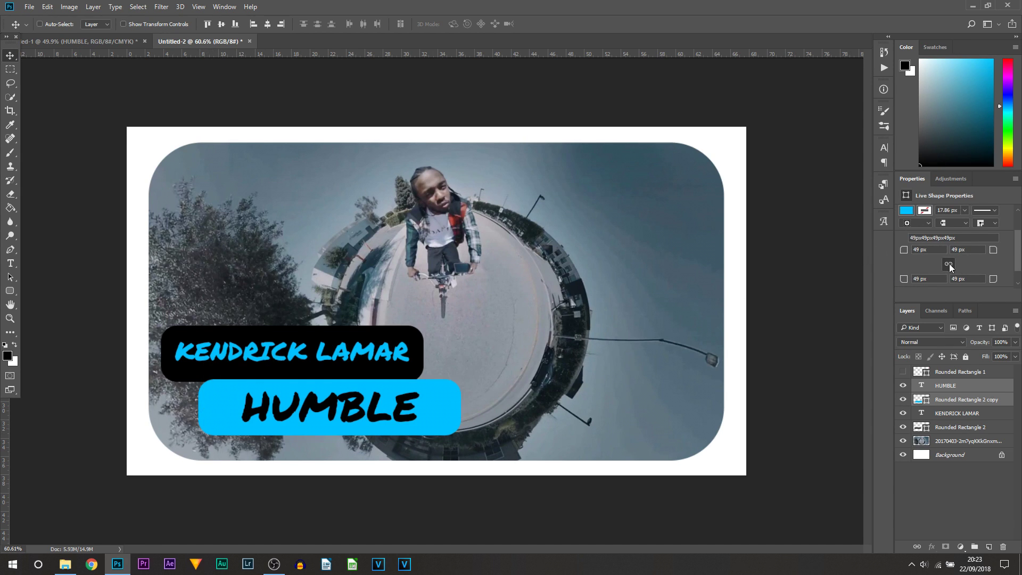
pyautogui.moveTo(907, 249); pyautogui.dragTo(205, 386)
# Step: Rotate both labels and their boxes together to about -11.2°
pyautogui.keyDown('shift'); pyautogui.click(960, 427); pyautogui.keyUp('shift')
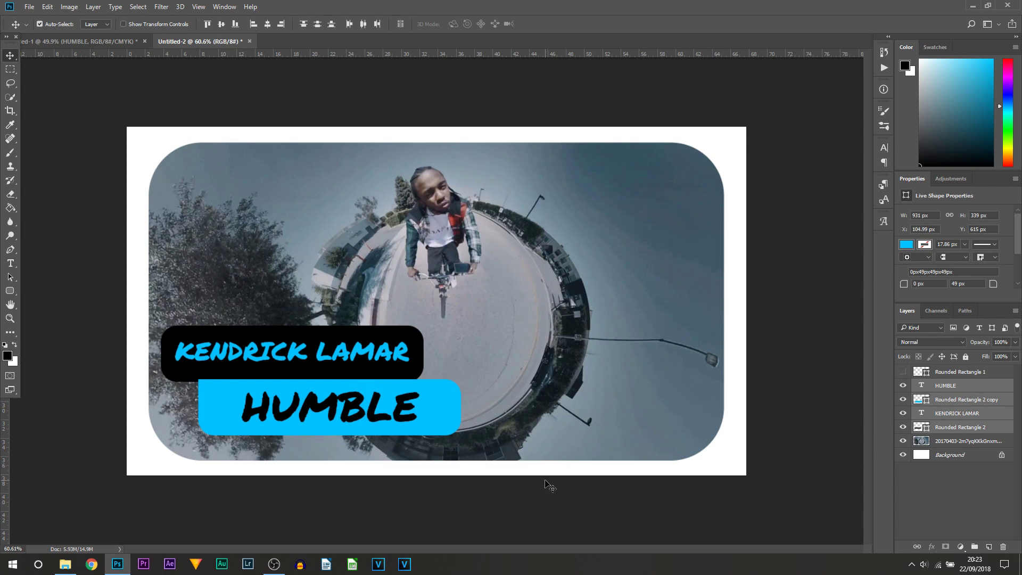
pyautogui.hotkey('ctrl', 't')
pyautogui.moveTo(493, 446); pyautogui.dragTo(558, 421)
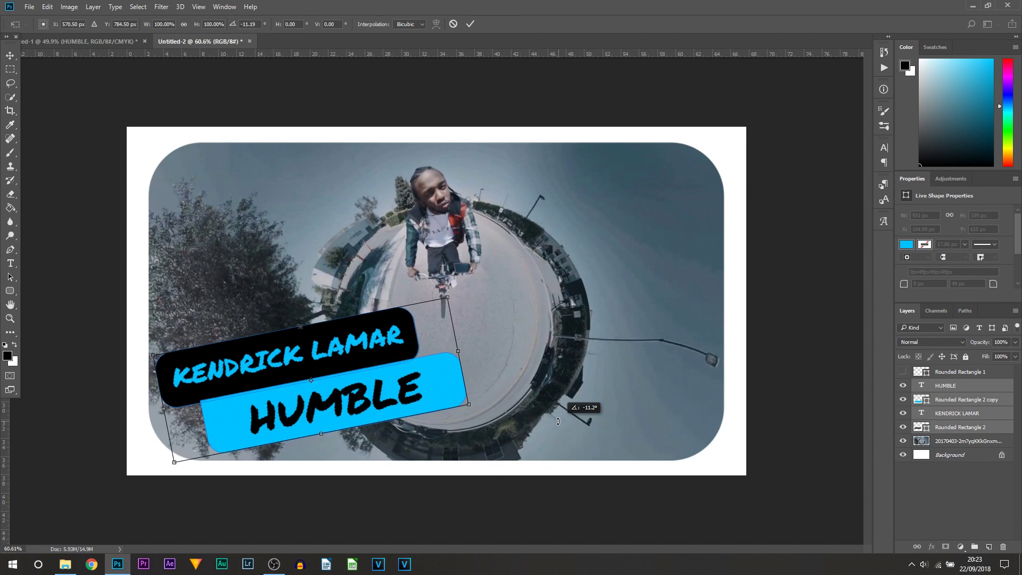
pyautogui.press('Return')
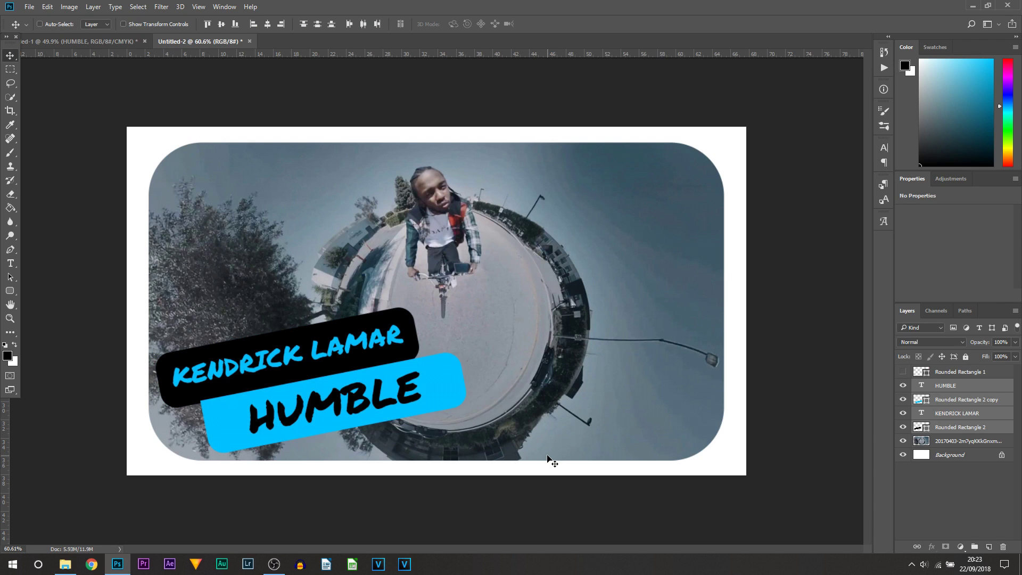
pyautogui.click(959, 396)
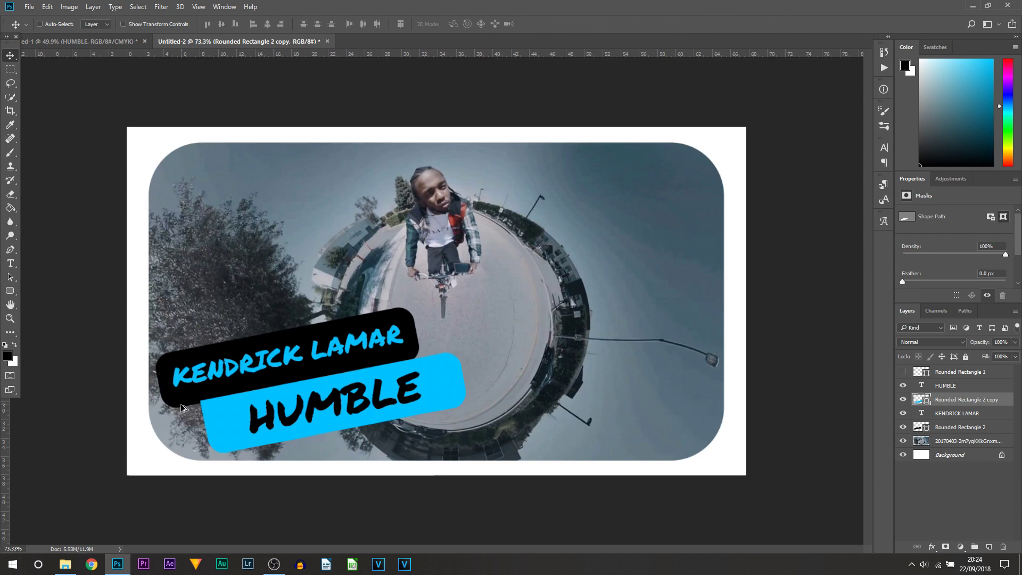
# Step: Move Rounded Rectangle 2 copy (the cyan HUMBLE box) below the black KENDRICK LAMAR box in the layer stack
pyautogui.scroll(2, 181, 408)
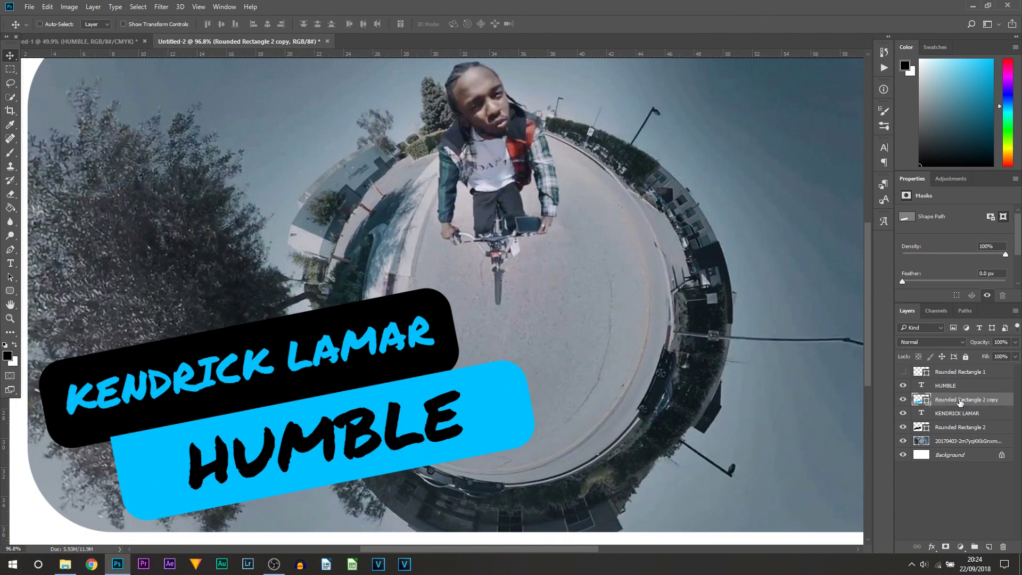
pyautogui.moveTo(960, 402); pyautogui.dragTo(958, 434)
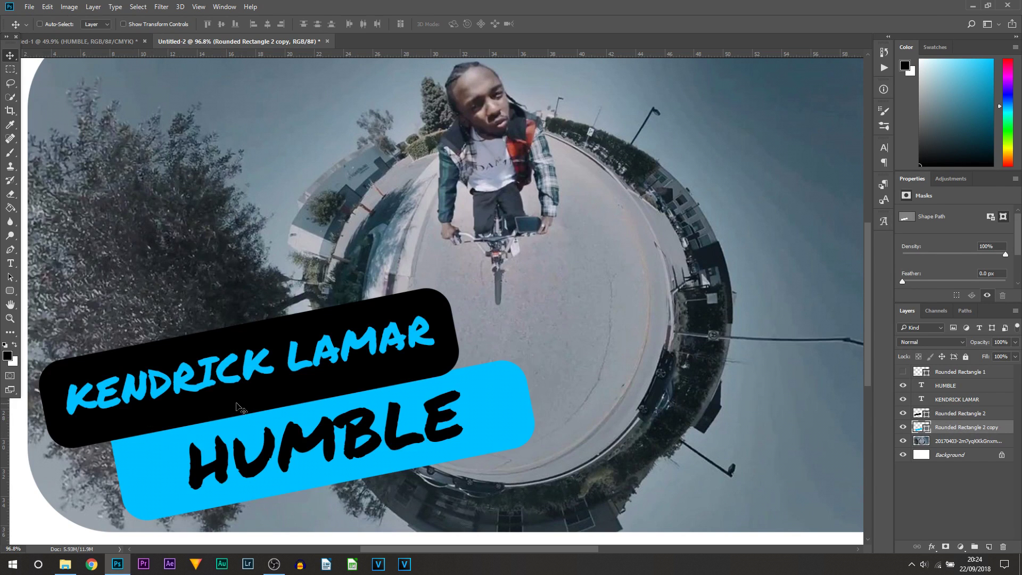
pyautogui.scroll(-3, 183, 443)
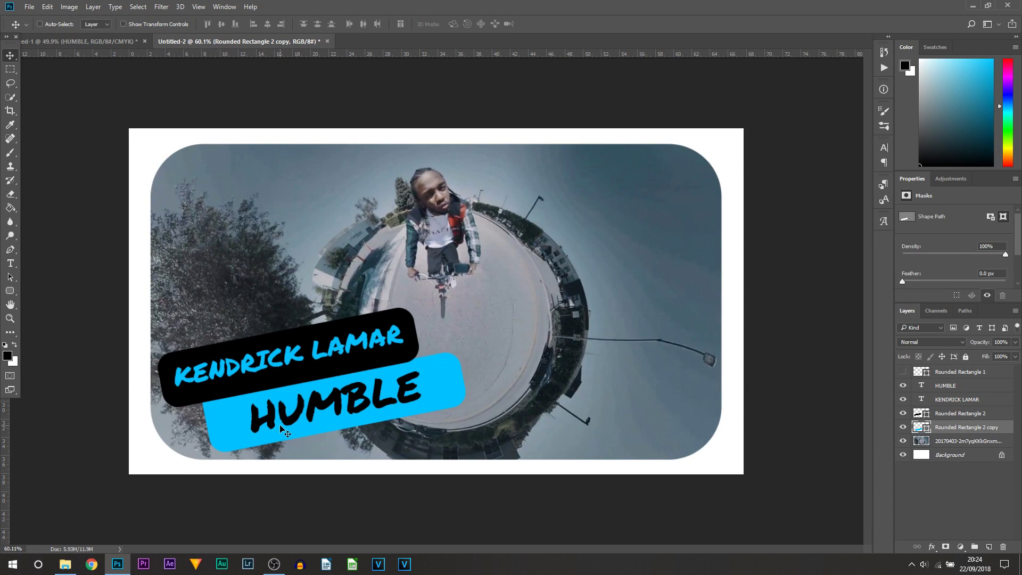
pyautogui.scroll(-1, 282, 432)
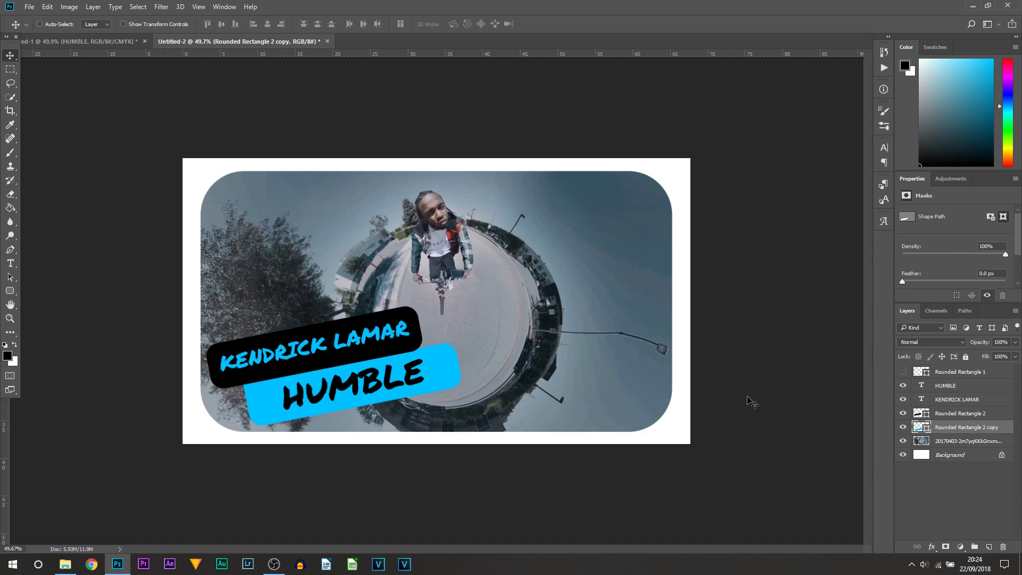
pyautogui.click(953, 442)
pyautogui.hotkey('ctrl', 't')
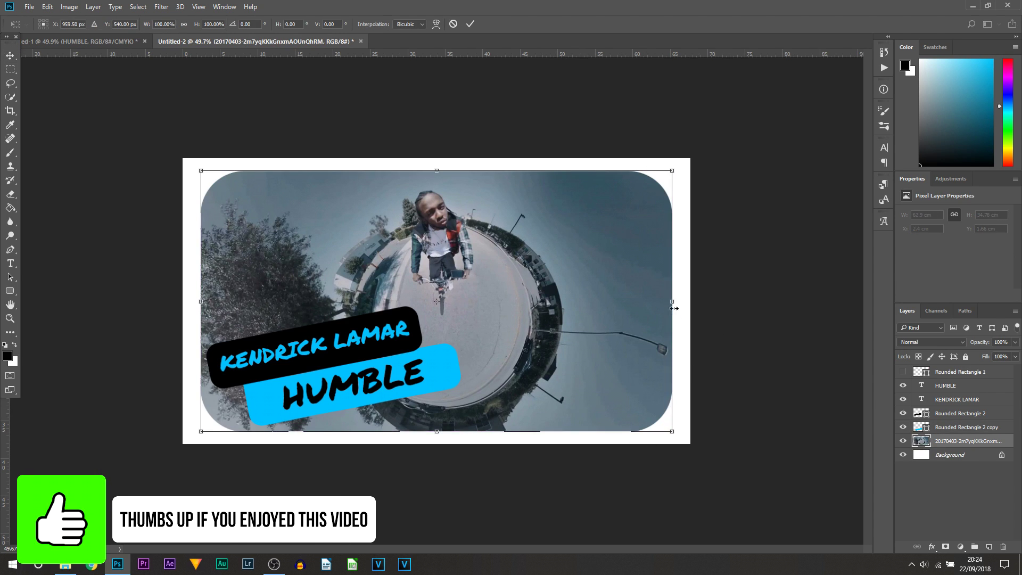
pyautogui.moveTo(667, 307); pyautogui.dragTo(574, 302)
pyautogui.press('Return')
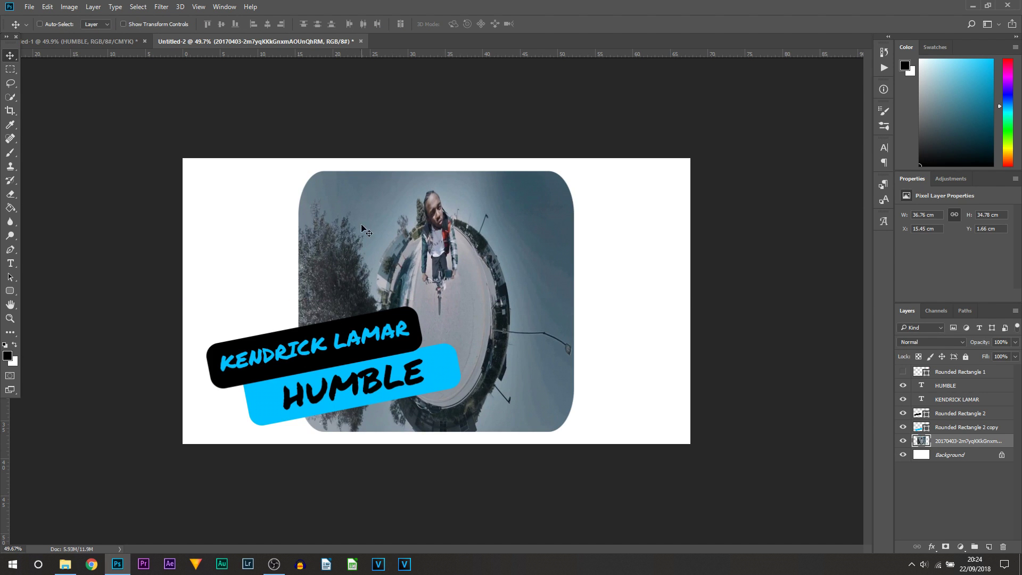
pyautogui.hotkey('ctrl', 'z')
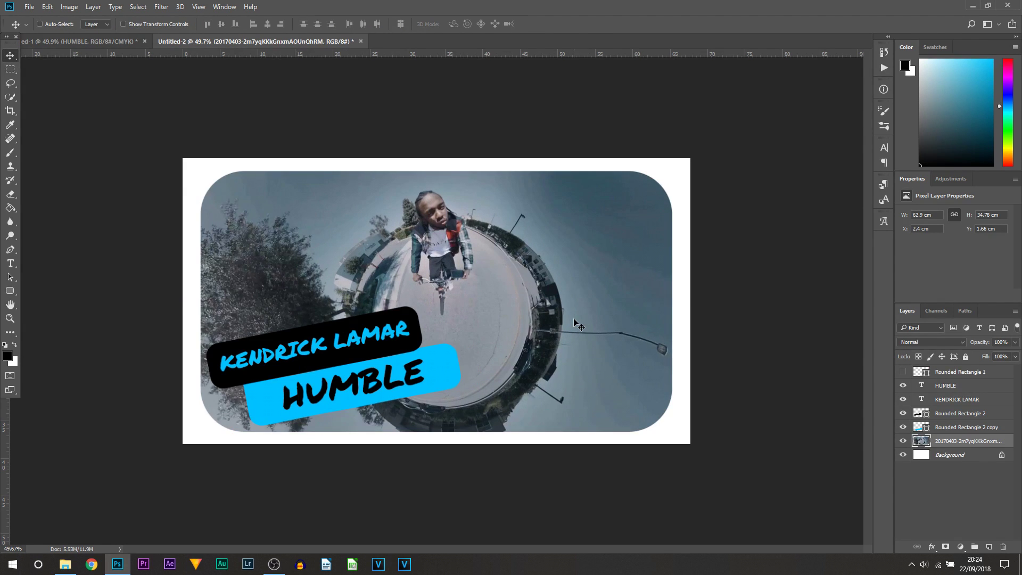